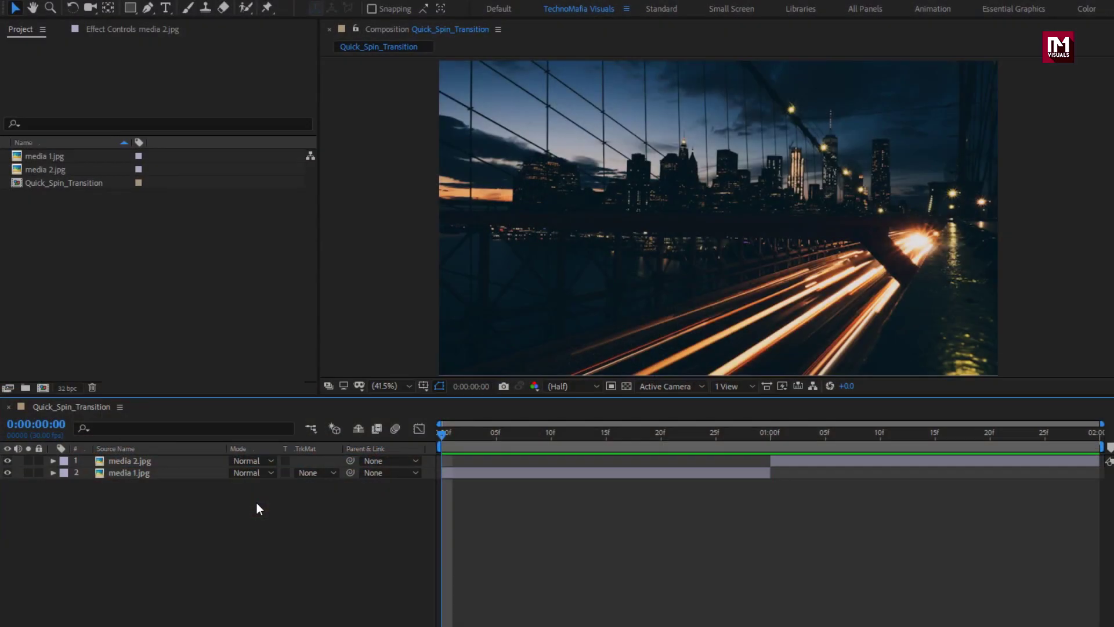
Step: Preview both photos, then add an adjustment layer trimmed to end at the one-second cut
{"action": "left_click_drag", "start_coordinate": [447, 434], "coordinate": [750, 436]}
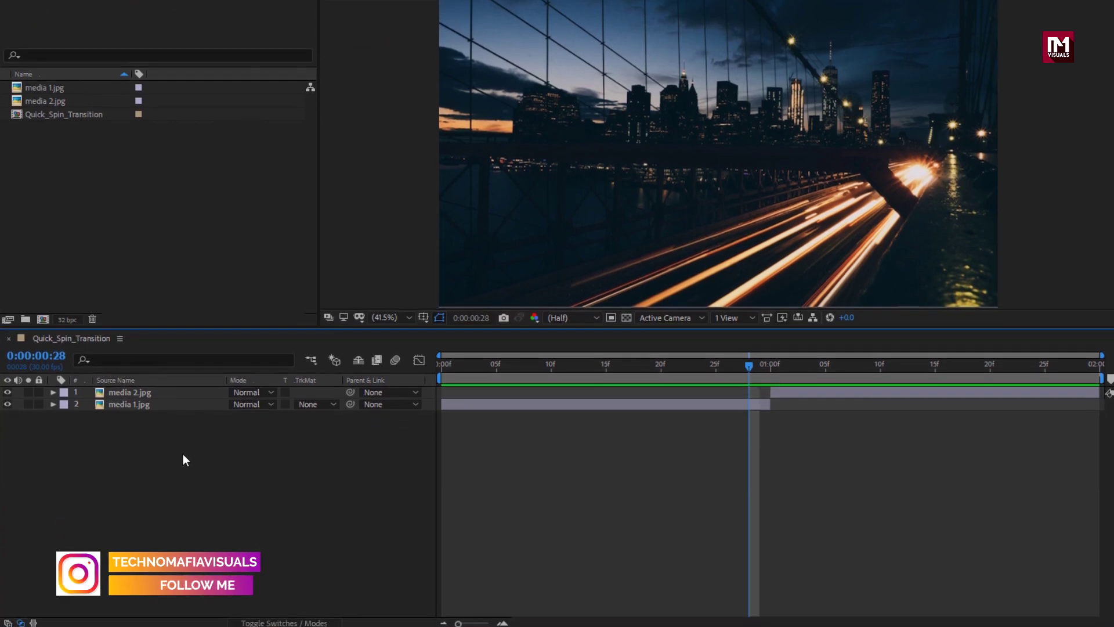
{"action": "right_click", "coordinate": [183, 453]}
{"action": "mouse_move", "coordinate": [295, 458]}
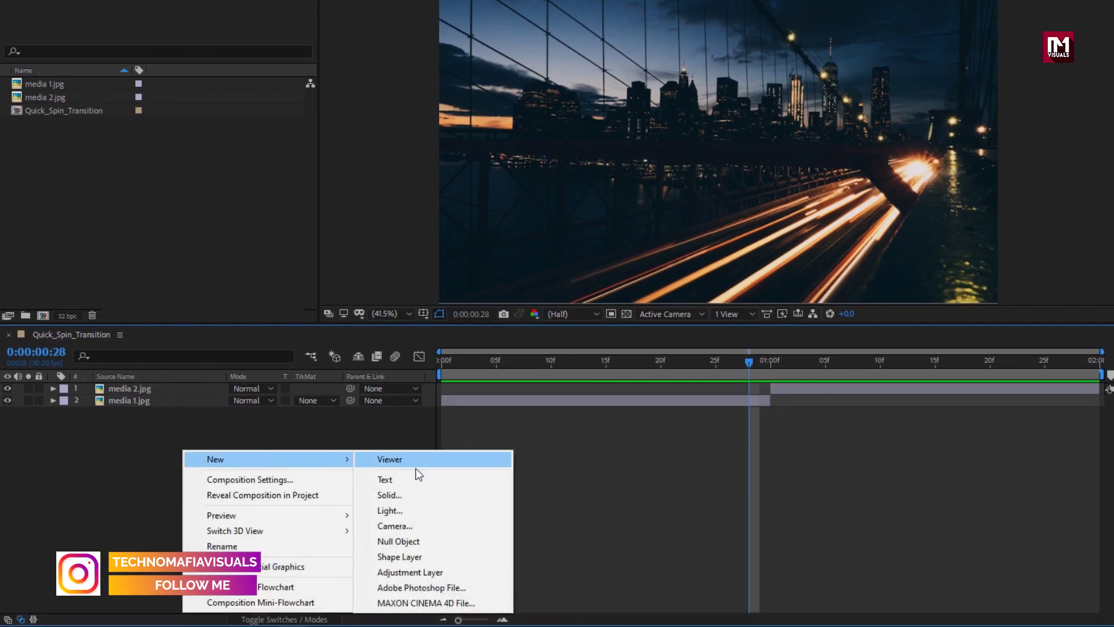
{"action": "left_click", "coordinate": [417, 571]}
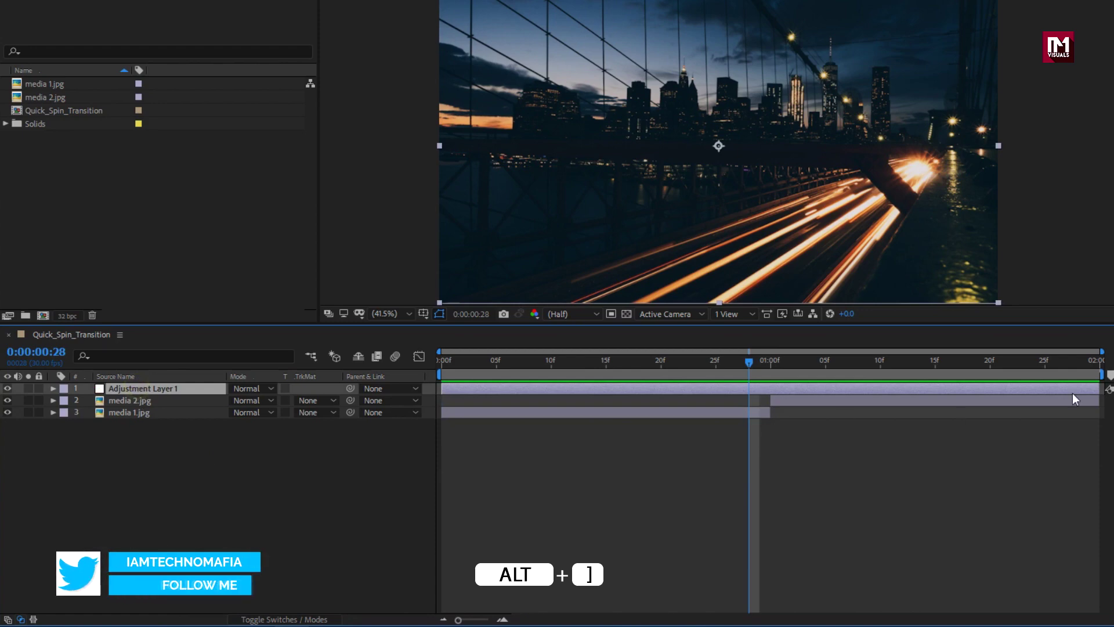
{"action": "left_click_drag", "start_coordinate": [1096, 386], "coordinate": [728, 364]}
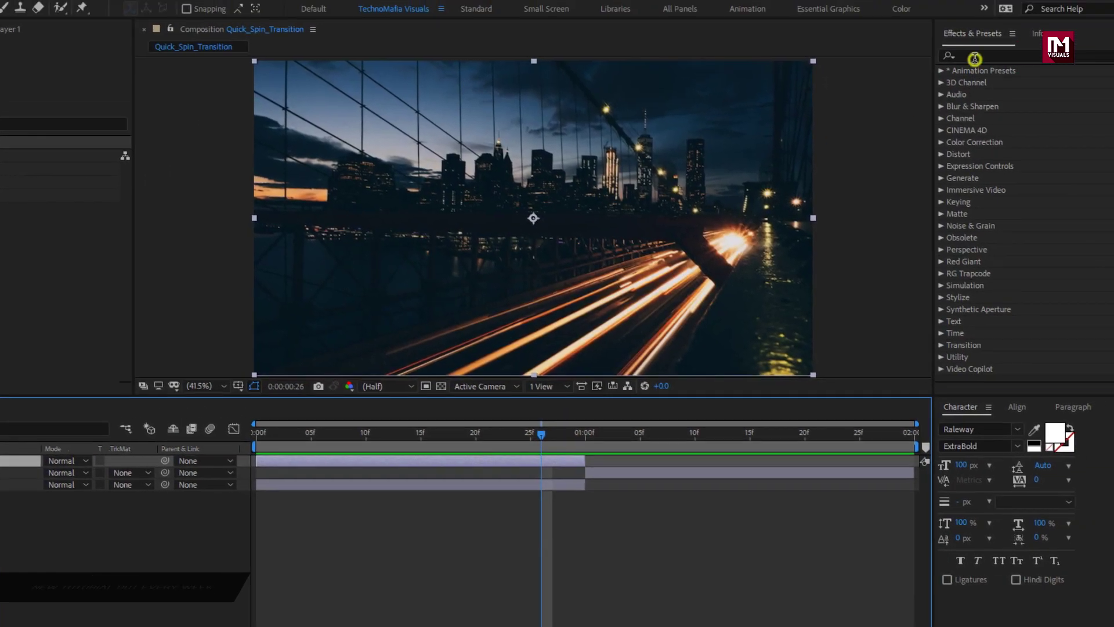
Step: Find Motion Tile in the effects search and apply it to the adjustment layer
{"action": "left_click", "coordinate": [975, 58]}
{"action": "type", "text": "motion"}
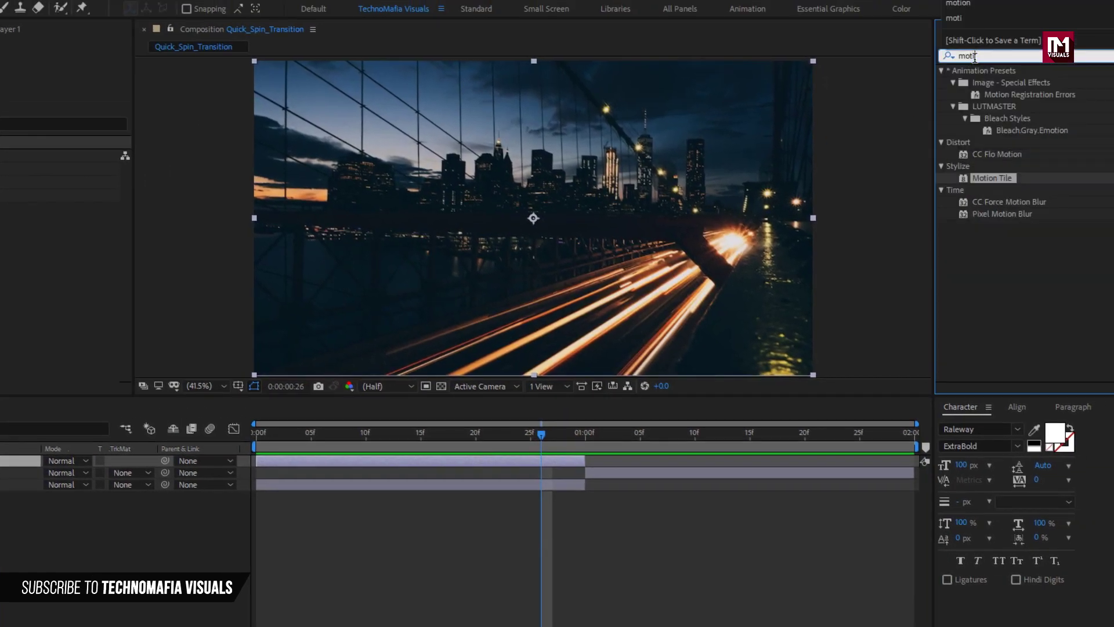
{"action": "left_click", "coordinate": [998, 182]}
{"action": "left_click_drag", "start_coordinate": [1000, 184], "coordinate": [546, 194]}
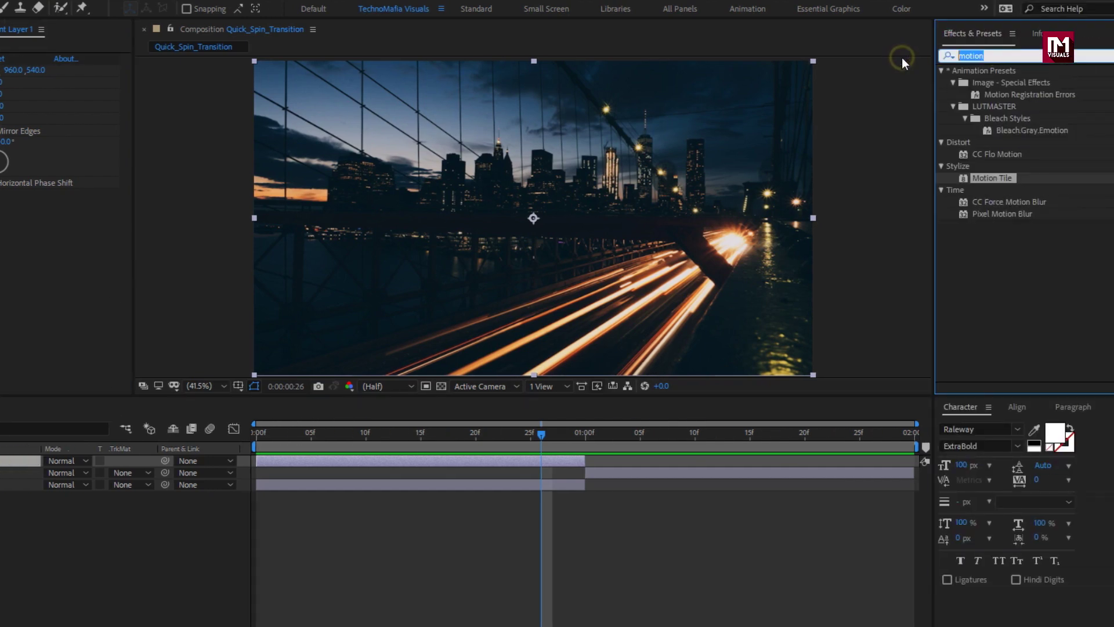
Step: Apply the Transform effect to the adjustment layer and return to frame 20
{"action": "type", "text": "trans"}
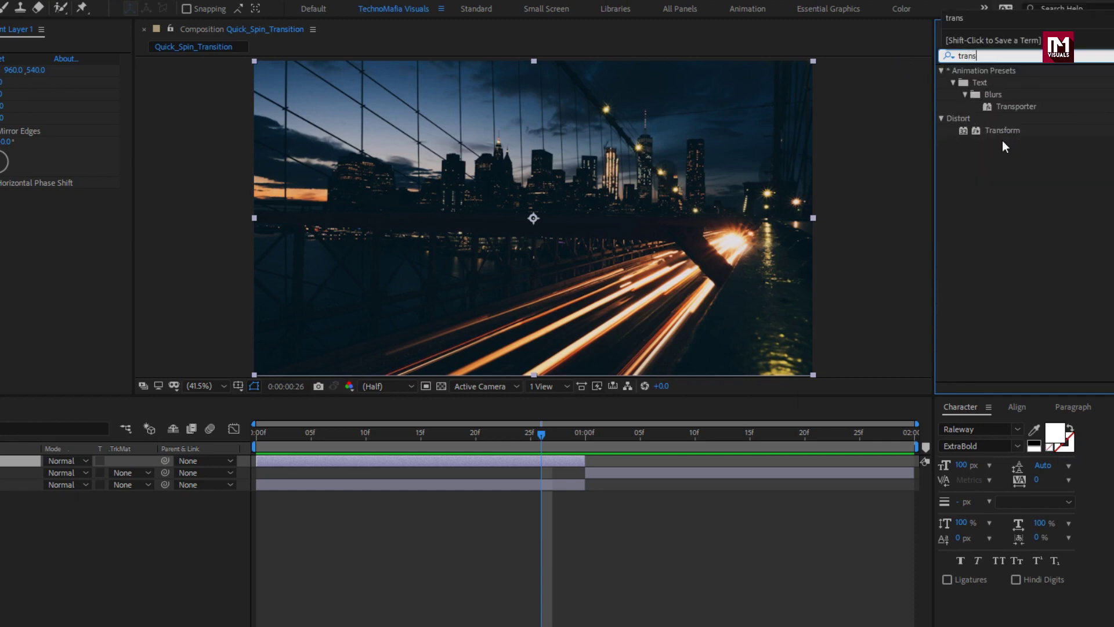
{"action": "left_click_drag", "start_coordinate": [1002, 132], "coordinate": [601, 218]}
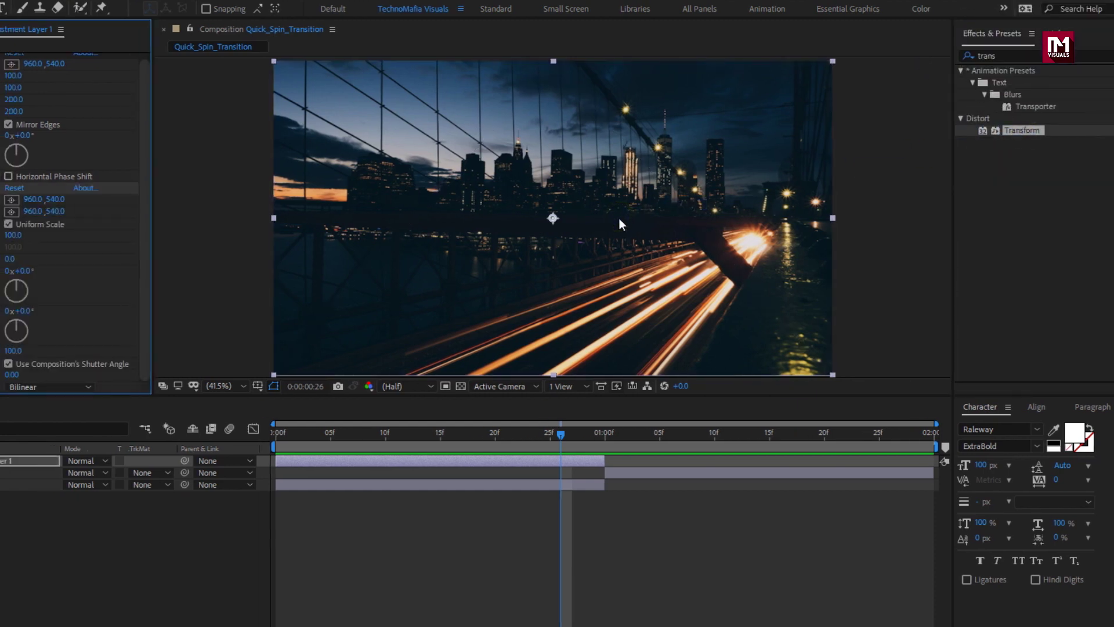
{"action": "left_click", "coordinate": [475, 433]}
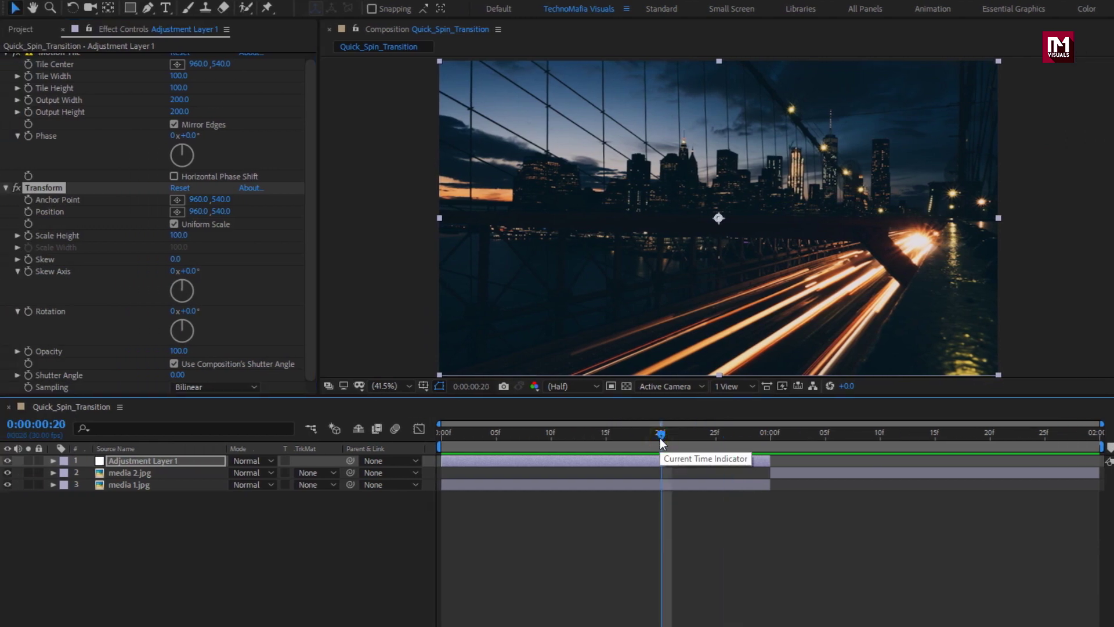
Step: Keyframe Transform Rotation from 0° at frame 20 to 90° at about one second
{"action": "left_click", "coordinate": [25, 312]}
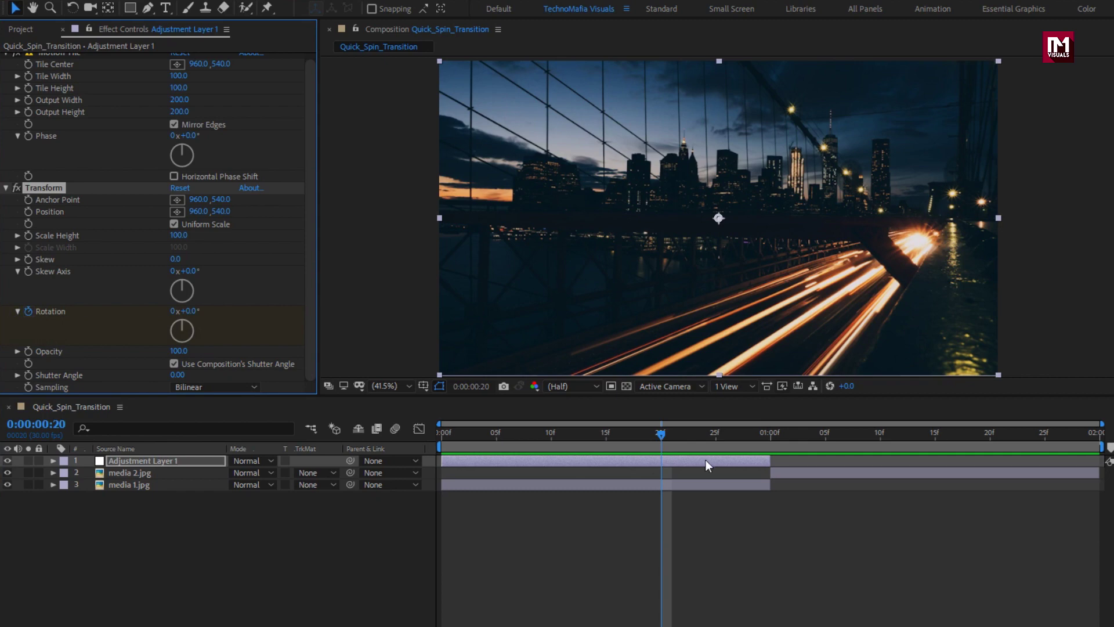
{"action": "left_click_drag", "start_coordinate": [662, 441], "coordinate": [778, 436]}
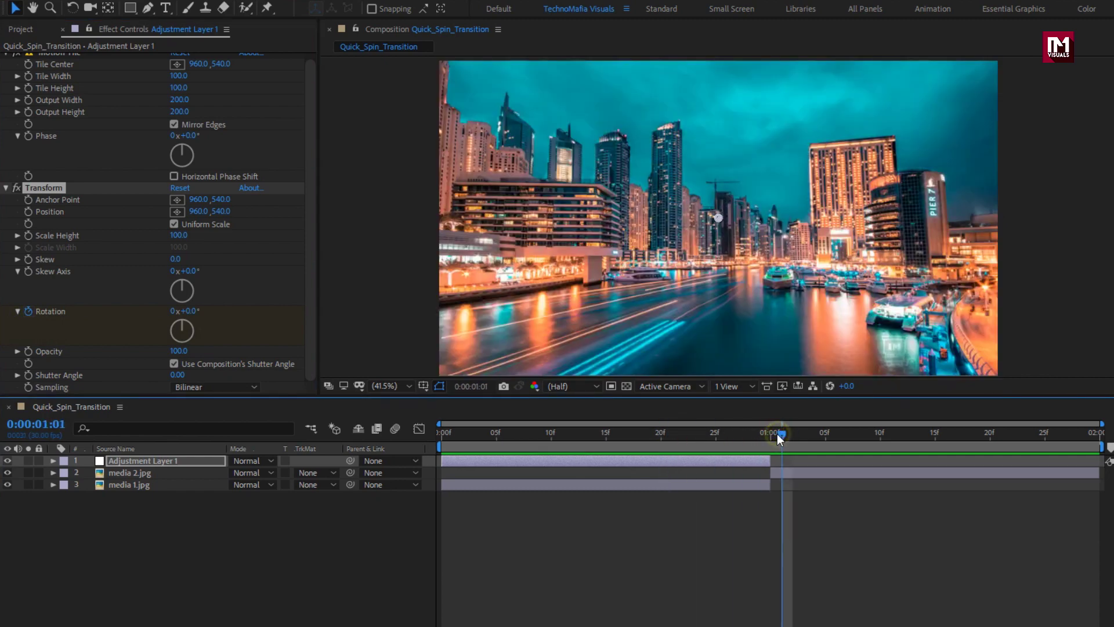
{"action": "left_click", "coordinate": [194, 313]}
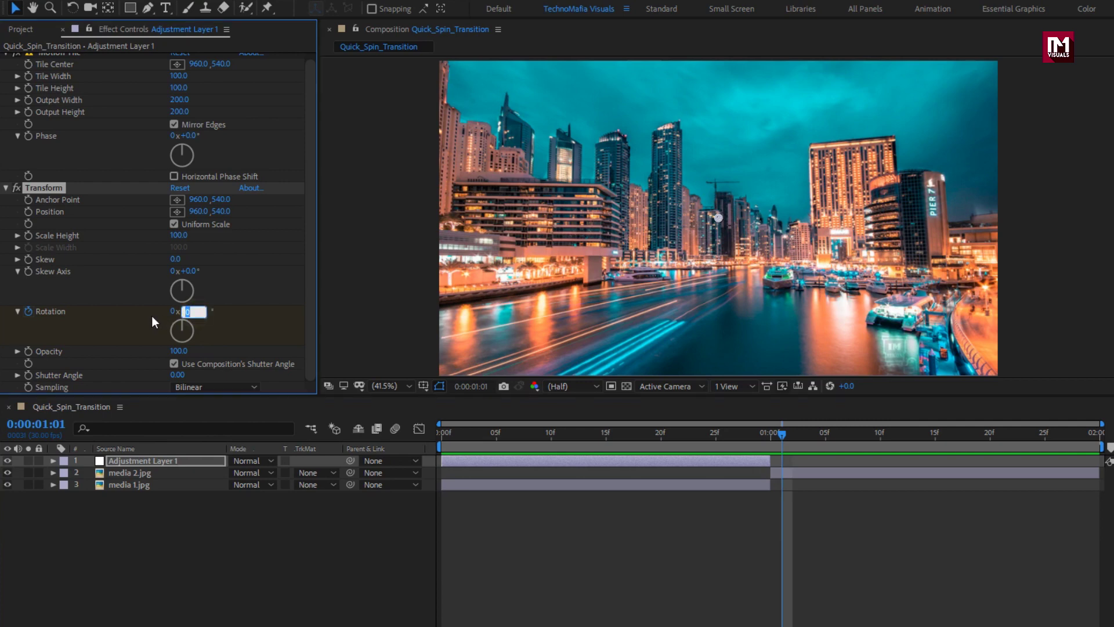
{"action": "left_click_drag", "start_coordinate": [660, 437], "coordinate": [738, 438]}
Step: Reveal the Rotation keyframes in the timeline and select both
{"action": "key", "text": "u"}
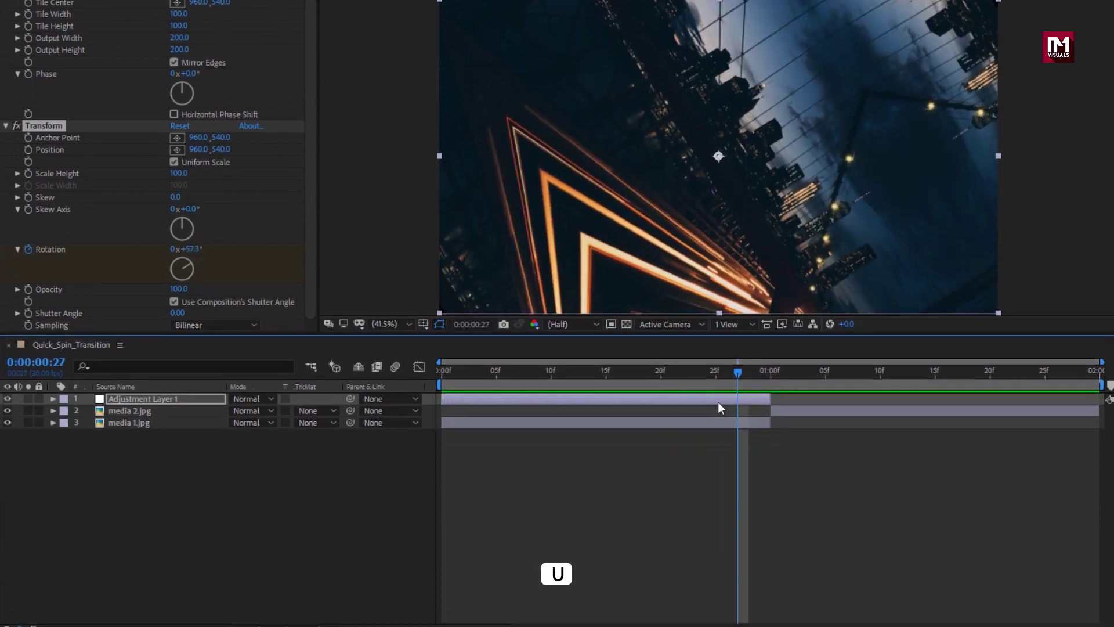
{"action": "key", "text": "u"}
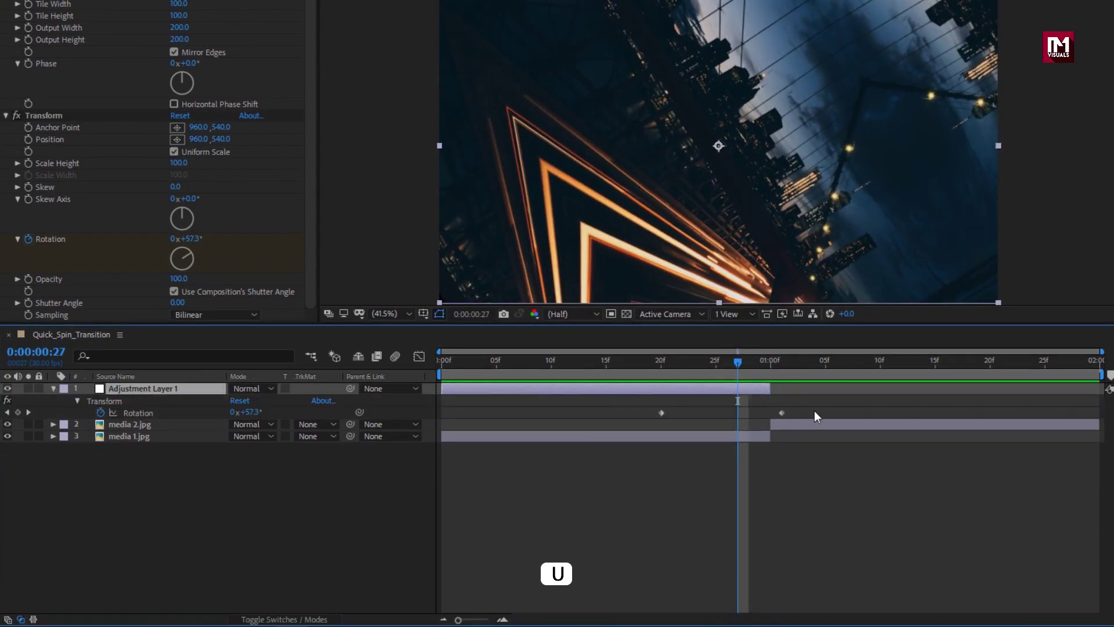
{"action": "left_click_drag", "start_coordinate": [808, 409], "coordinate": [645, 419]}
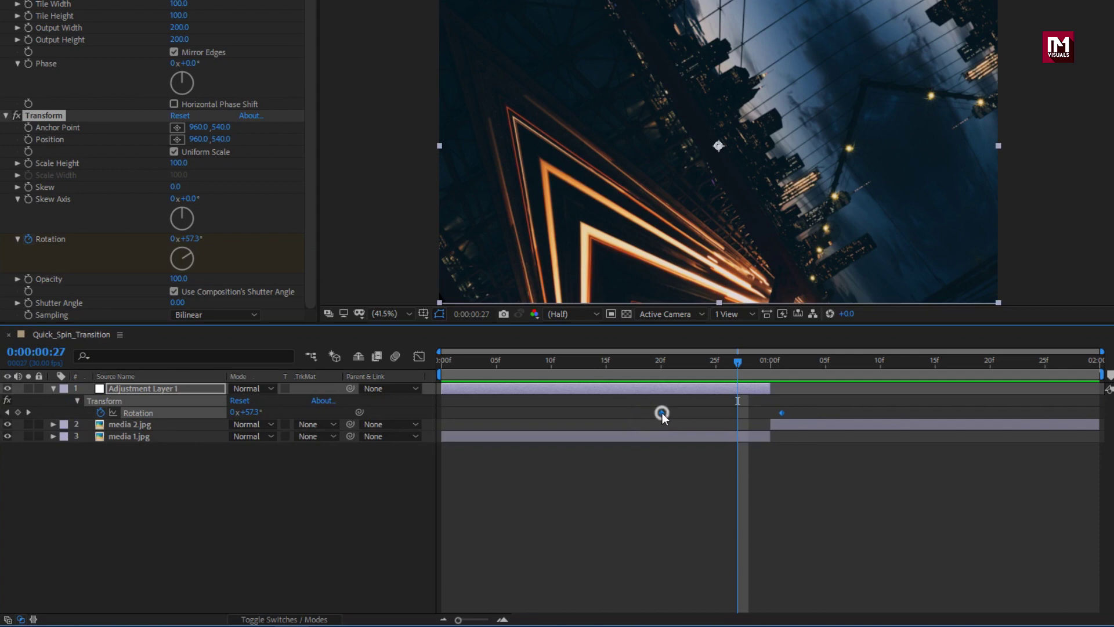
Step: Apply Easy Ease to both Rotation keyframes
{"action": "right_click", "coordinate": [662, 413]}
{"action": "mouse_move", "coordinate": [774, 587]}
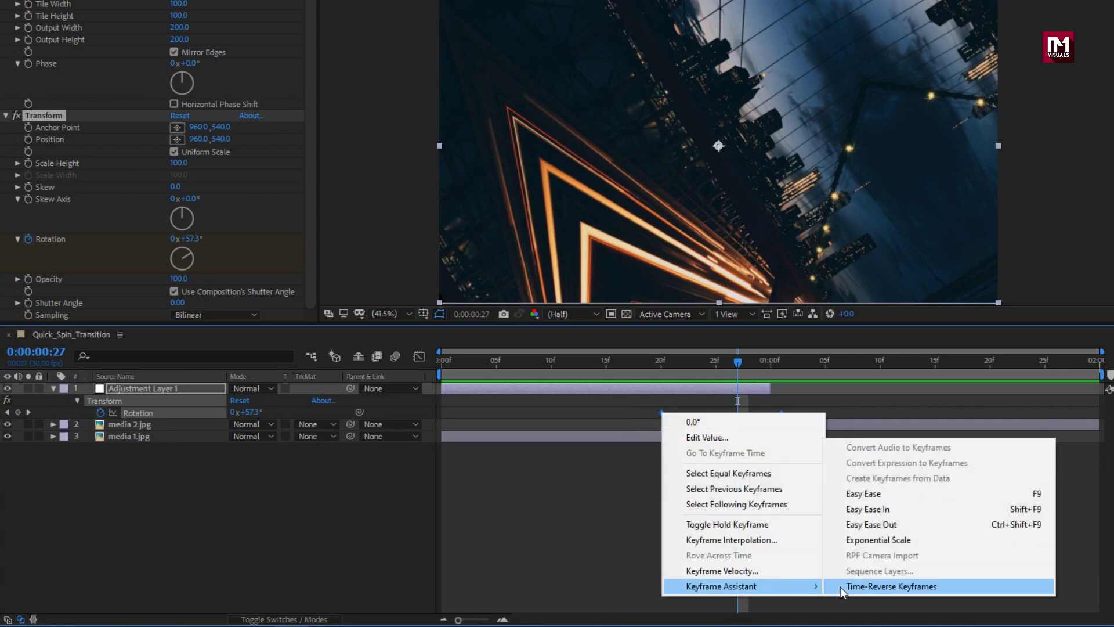
{"action": "left_click", "coordinate": [862, 494]}
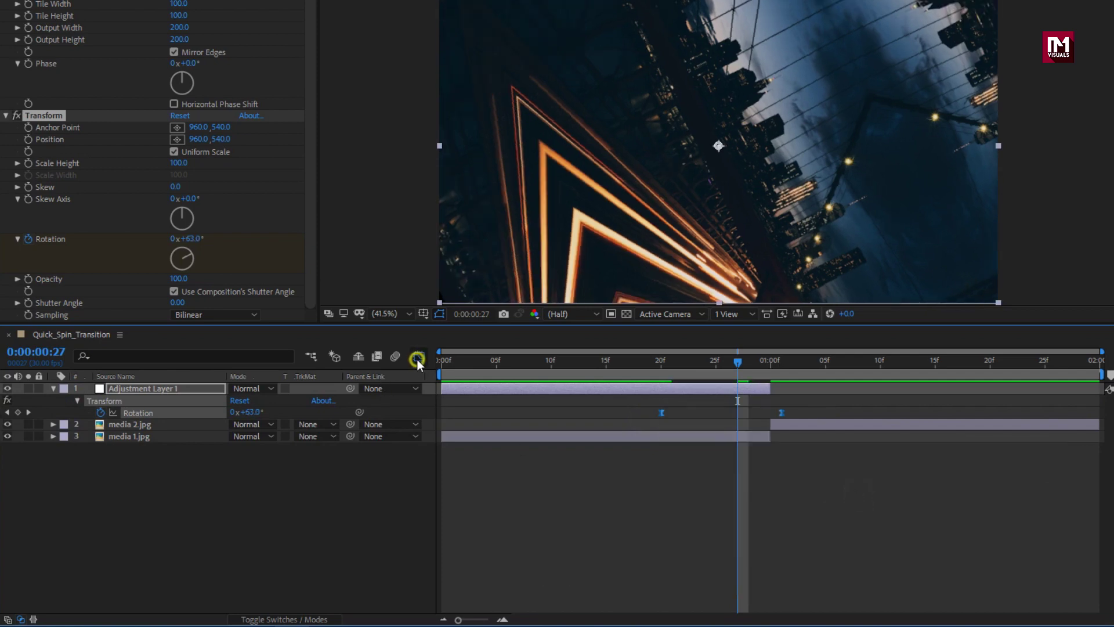
Step: Steepen the speed curve so the spin peaks at the 90° keyframe, then preview from frame 20
{"action": "left_click", "coordinate": [417, 359]}
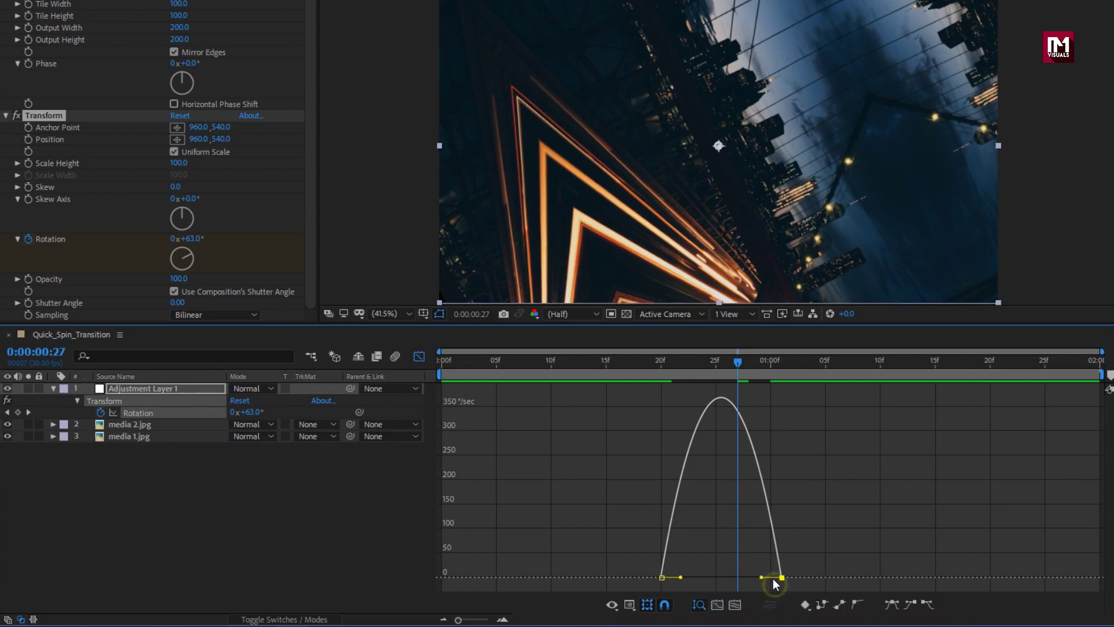
{"action": "left_click_drag", "start_coordinate": [762, 577], "coordinate": [787, 577]}
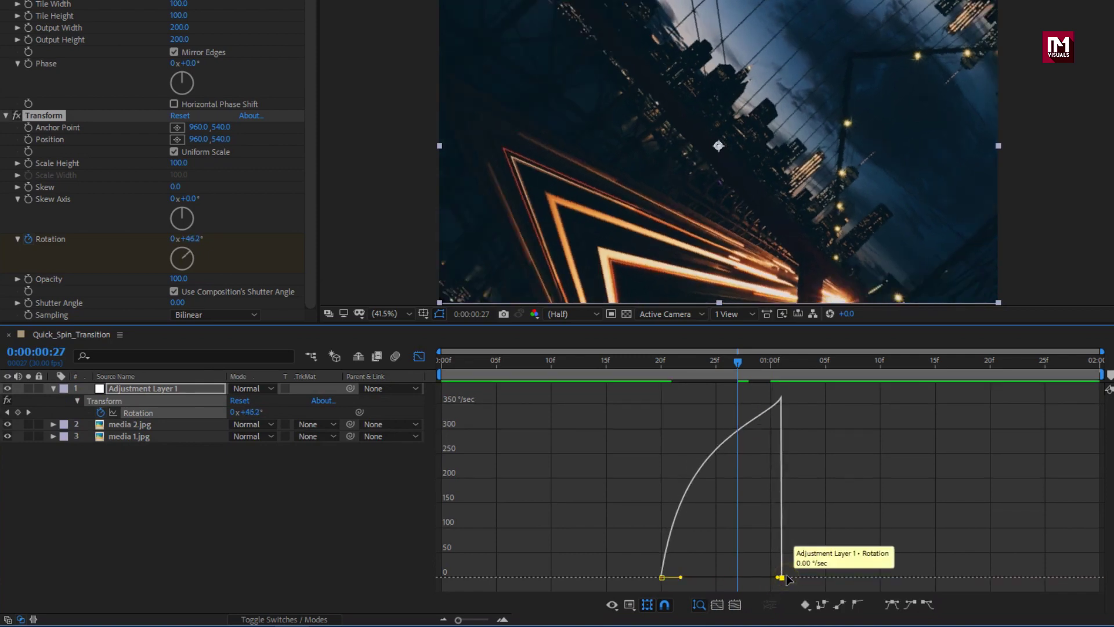
{"action": "left_click_drag", "start_coordinate": [682, 579], "coordinate": [782, 579]}
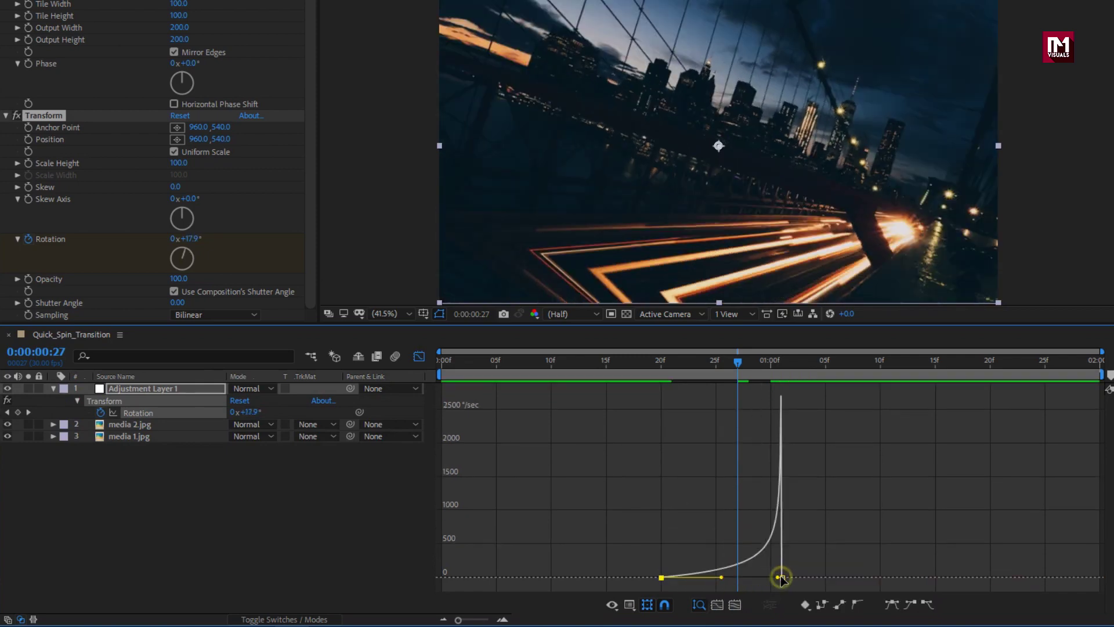
{"action": "left_click", "coordinate": [419, 357]}
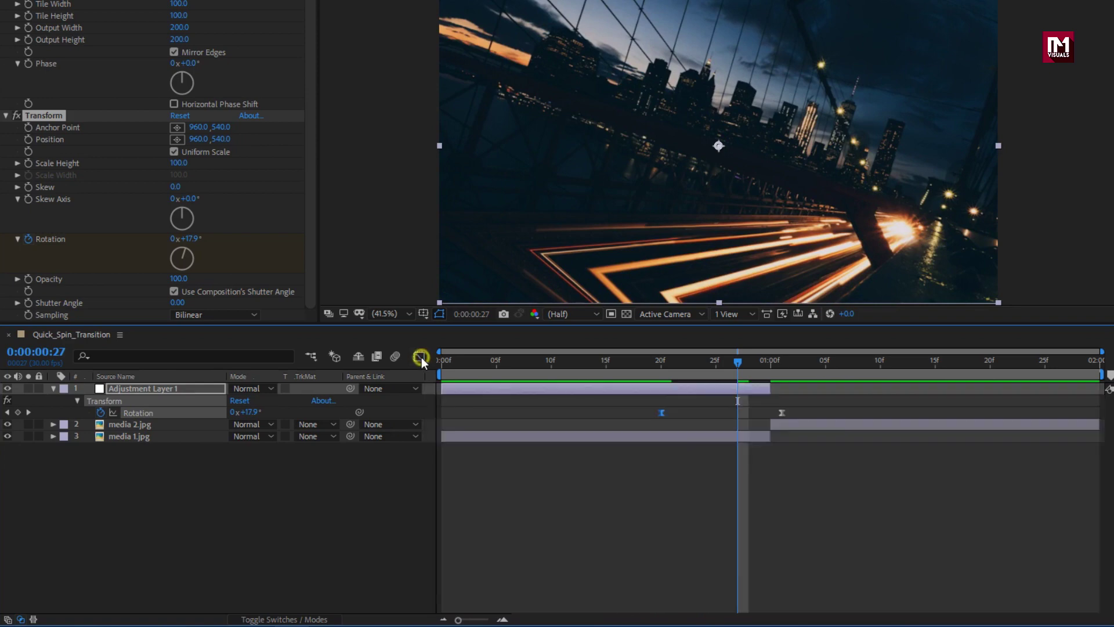
{"action": "left_click", "coordinate": [662, 361]}
{"action": "left_click_drag", "start_coordinate": [663, 364], "coordinate": [883, 360]}
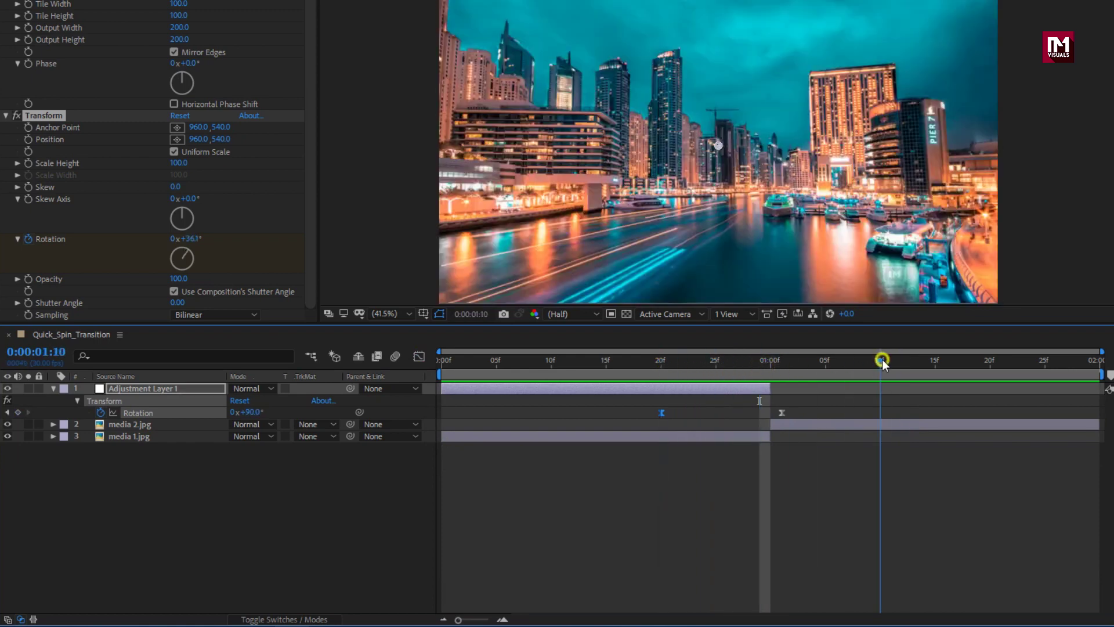
Step: Collapse the first adjustment layer and add a second adjustment layer on top
{"action": "left_click", "coordinate": [53, 389]}
{"action": "left_click", "coordinate": [201, 457]}
{"action": "right_click", "coordinate": [201, 458]}
{"action": "mouse_move", "coordinate": [345, 468]}
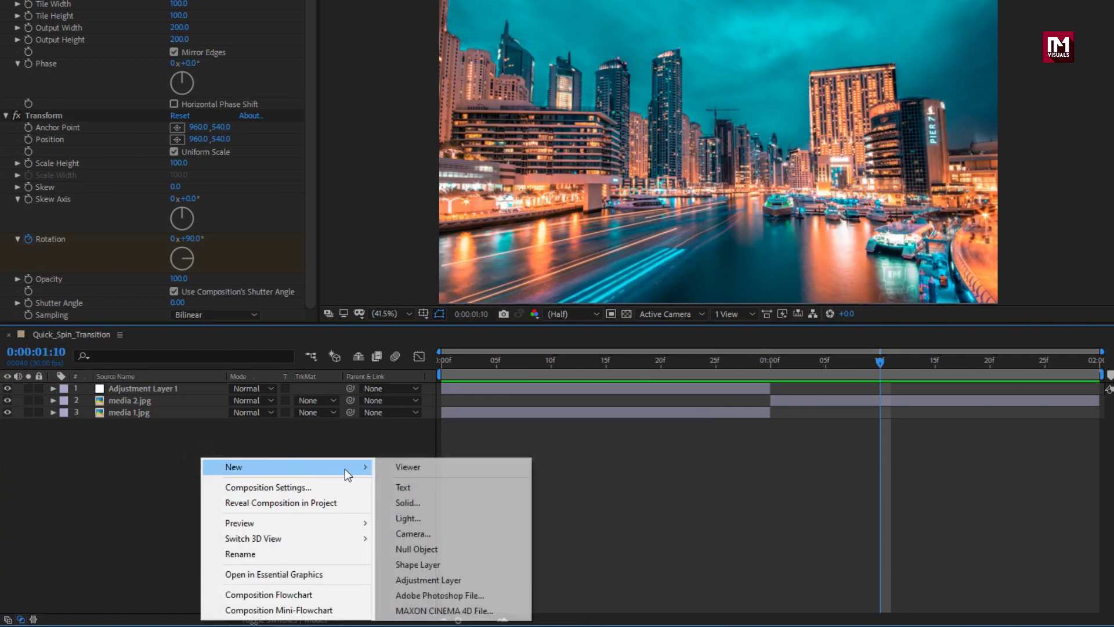
{"action": "left_click", "coordinate": [424, 580]}
Step: Trim Adjustment Layer 2 to start at one second, aligned with media 2.jpg
{"action": "key", "text": "alt+bracketleft"}
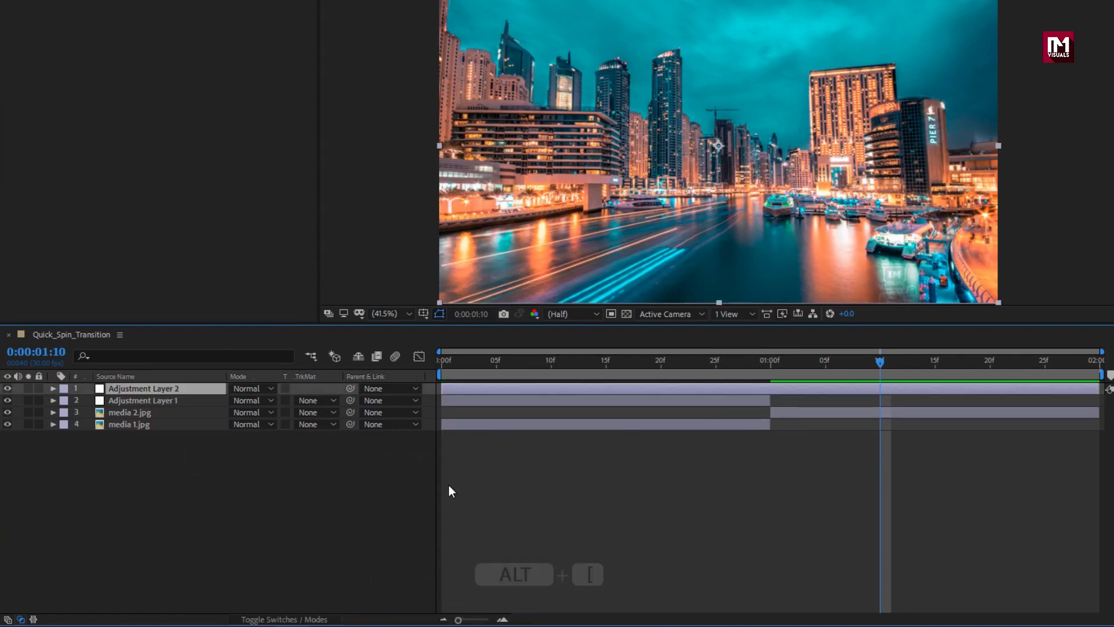
{"action": "left_click_drag", "start_coordinate": [482, 388], "coordinate": [847, 363]}
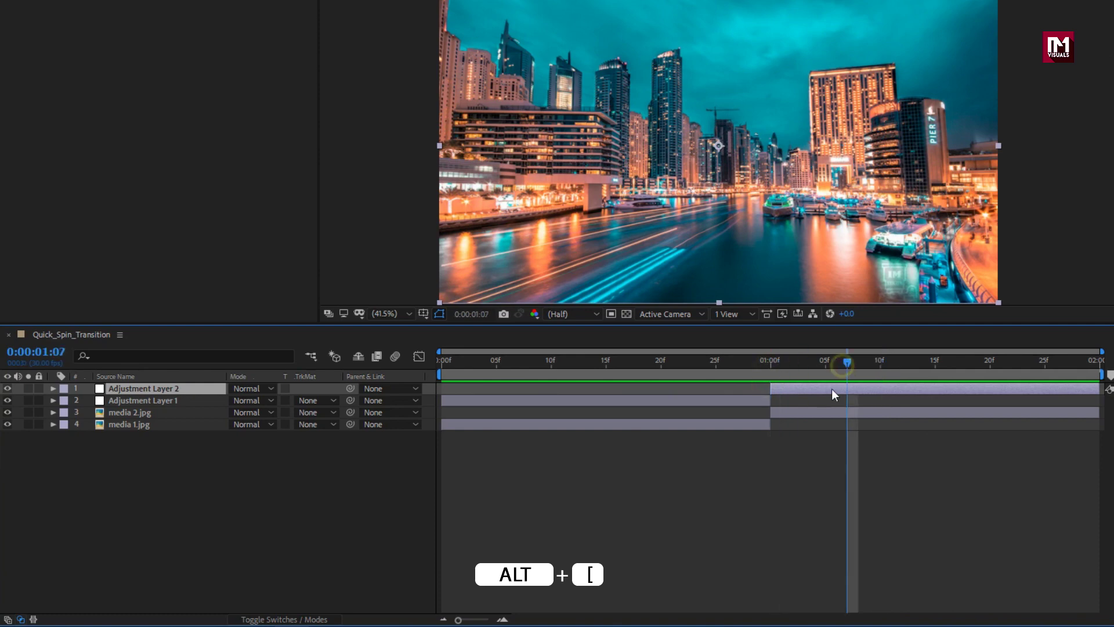
{"action": "left_click", "coordinate": [832, 411]}
{"action": "left_click", "coordinate": [822, 388]}
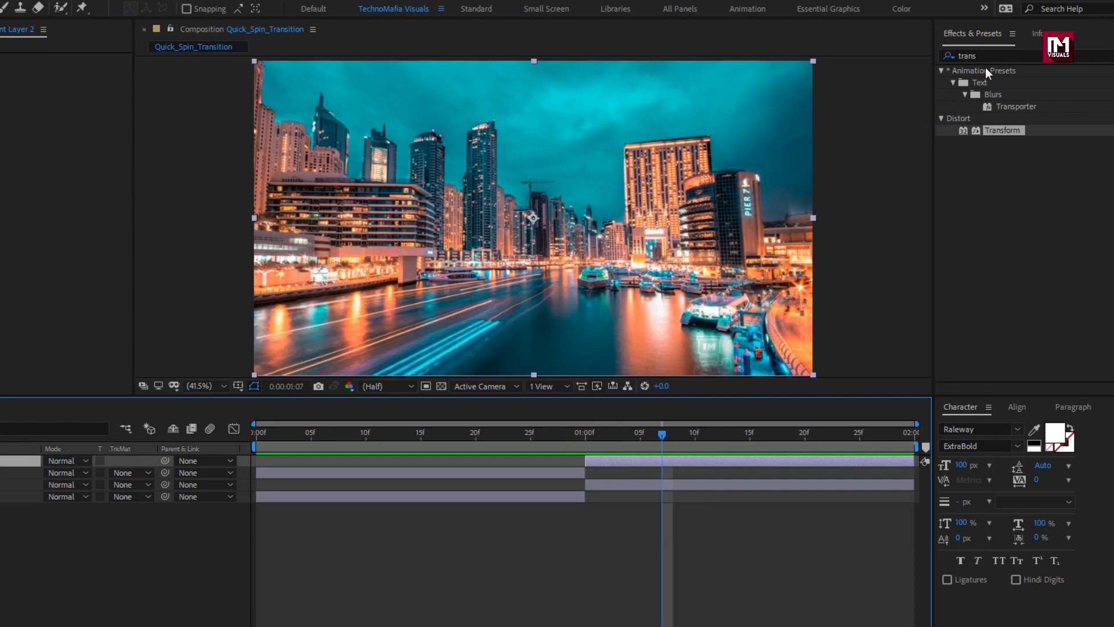
Step: Give Adjustment Layer 2 Motion Tile at 200 output width and height with Mirror Edges, plus Transform
{"action": "left_click", "coordinate": [952, 58]}
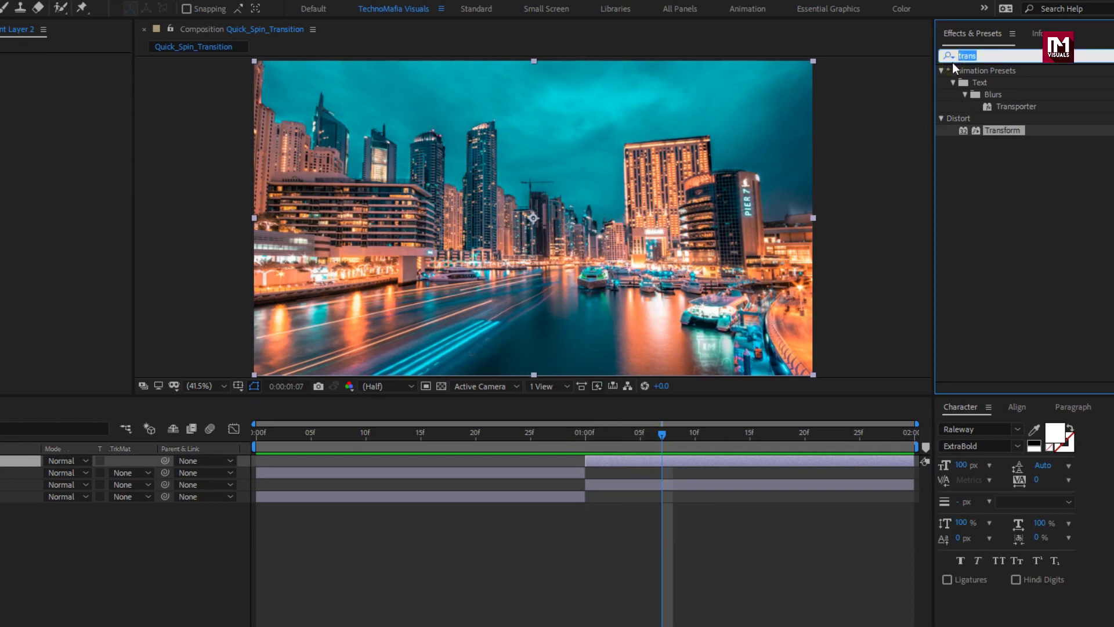
{"action": "type", "text": "moti"}
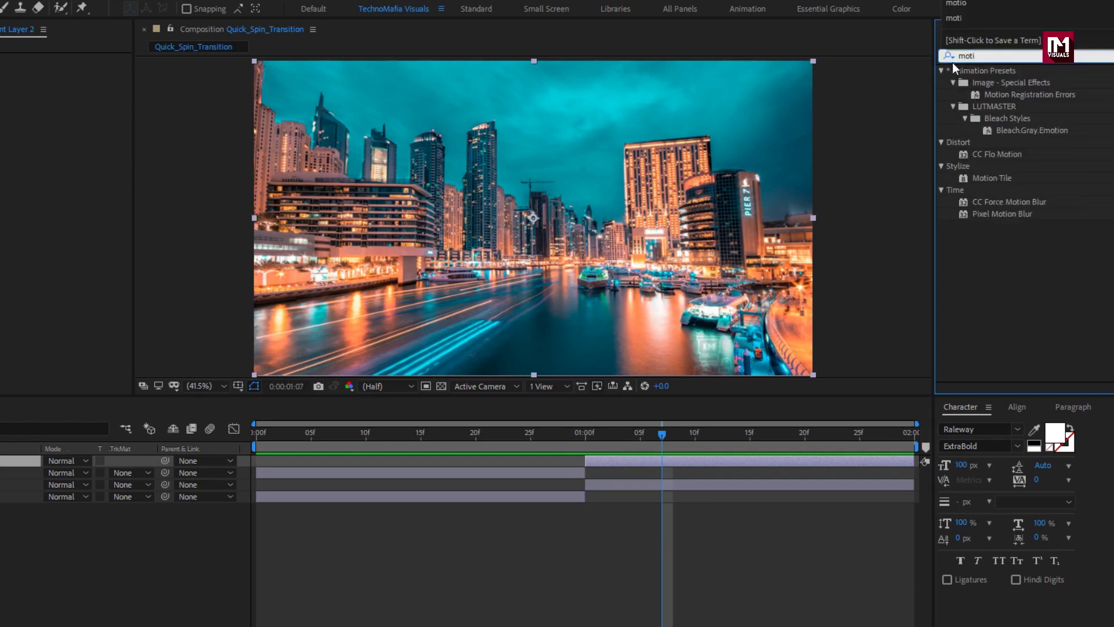
{"action": "left_click_drag", "start_coordinate": [997, 176], "coordinate": [681, 214]}
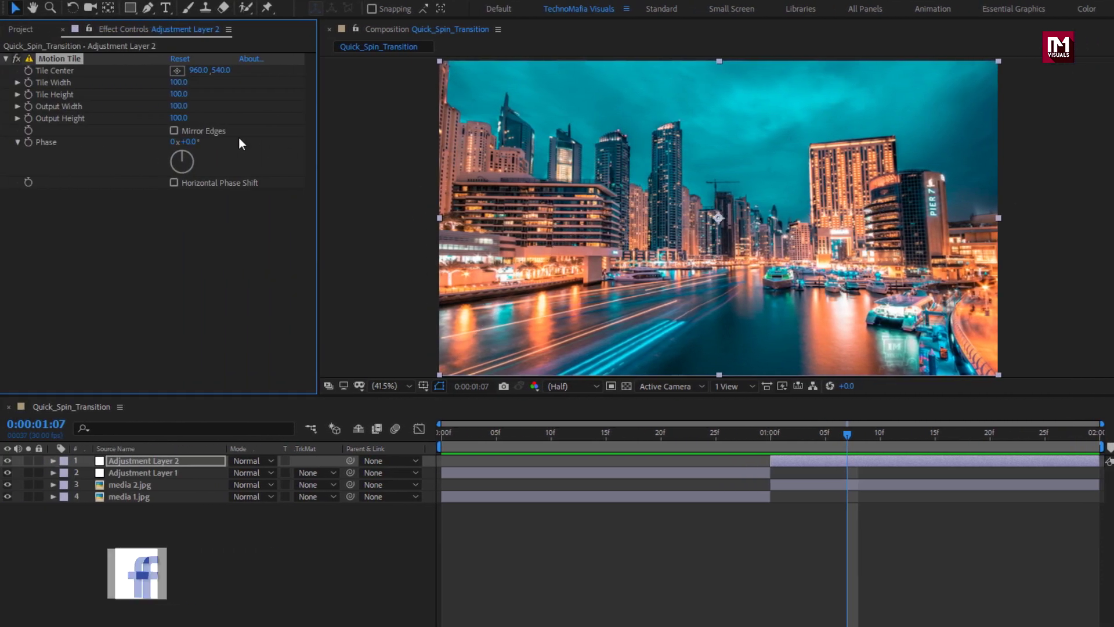
{"action": "left_click", "coordinate": [48, 106]}
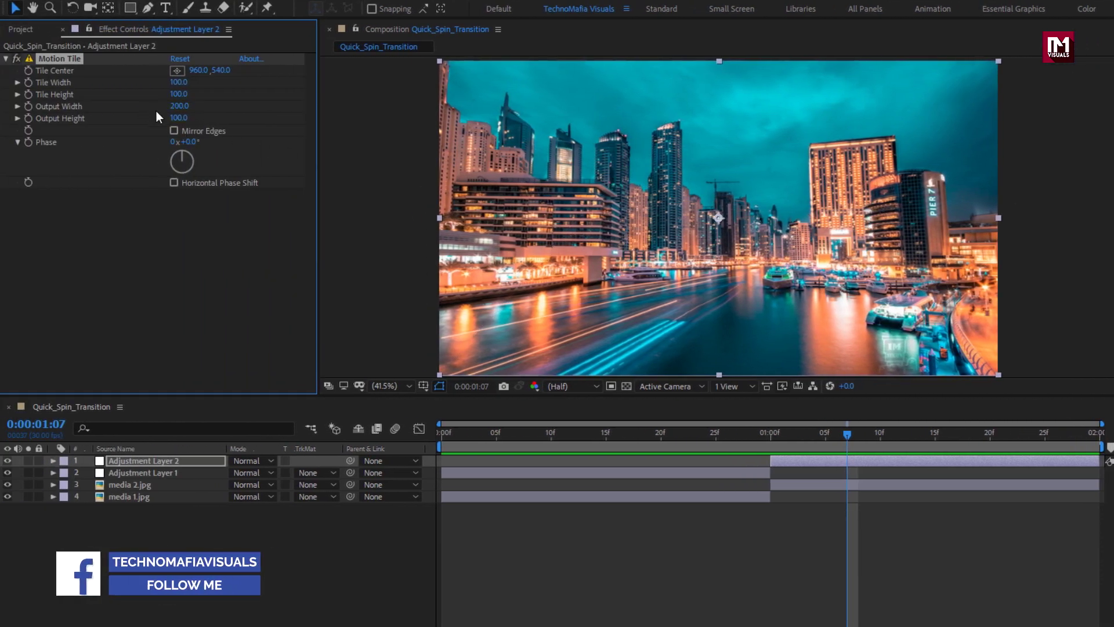
{"action": "left_click", "coordinate": [177, 118]}
{"action": "type", "text": "200"}
{"action": "key", "text": "Return"}
{"action": "left_click", "coordinate": [174, 131]}
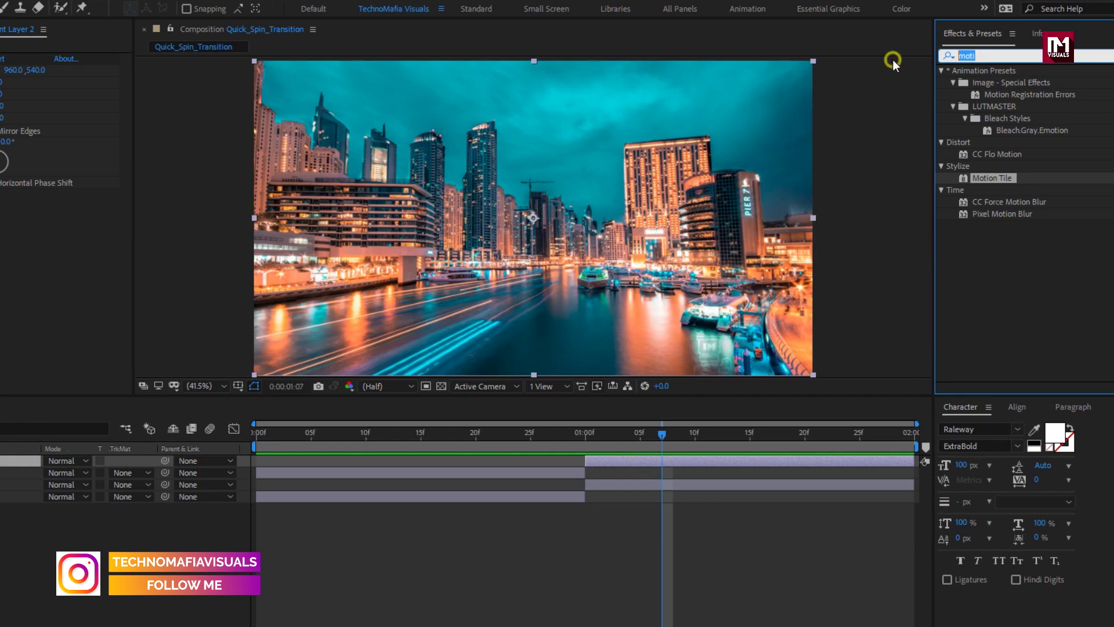
{"action": "type", "text": "tran"}
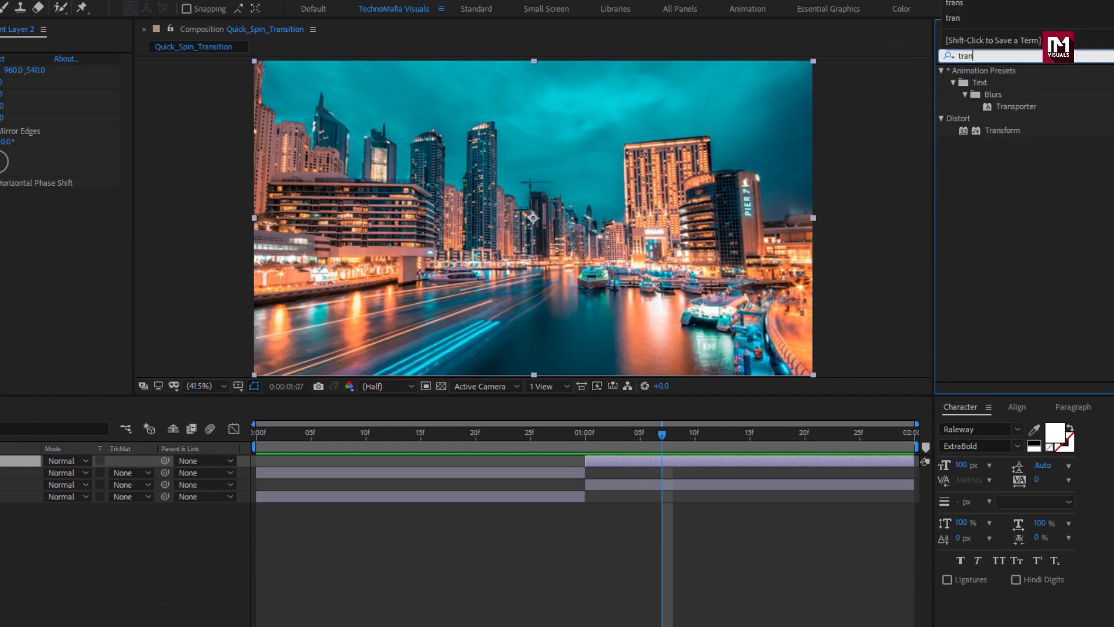
{"action": "left_click_drag", "start_coordinate": [1003, 130], "coordinate": [604, 213]}
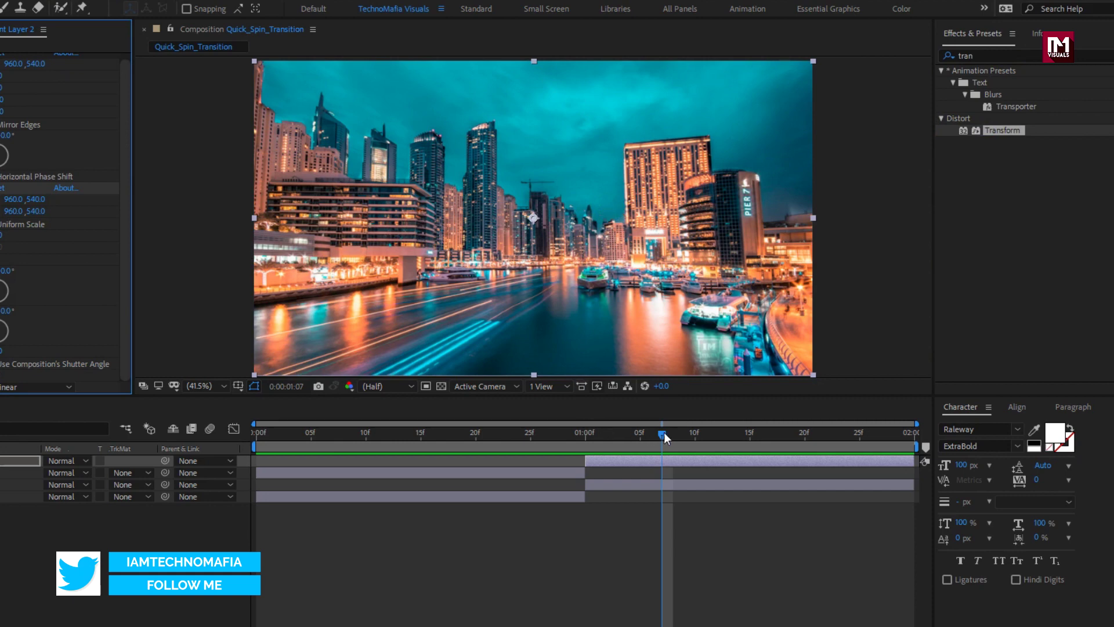
Step: Keyframe Adjustment Layer 2's Rotation at 0° at 0:00:01:20 and -90° at 0:00:00:29
{"action": "left_click", "coordinate": [805, 439]}
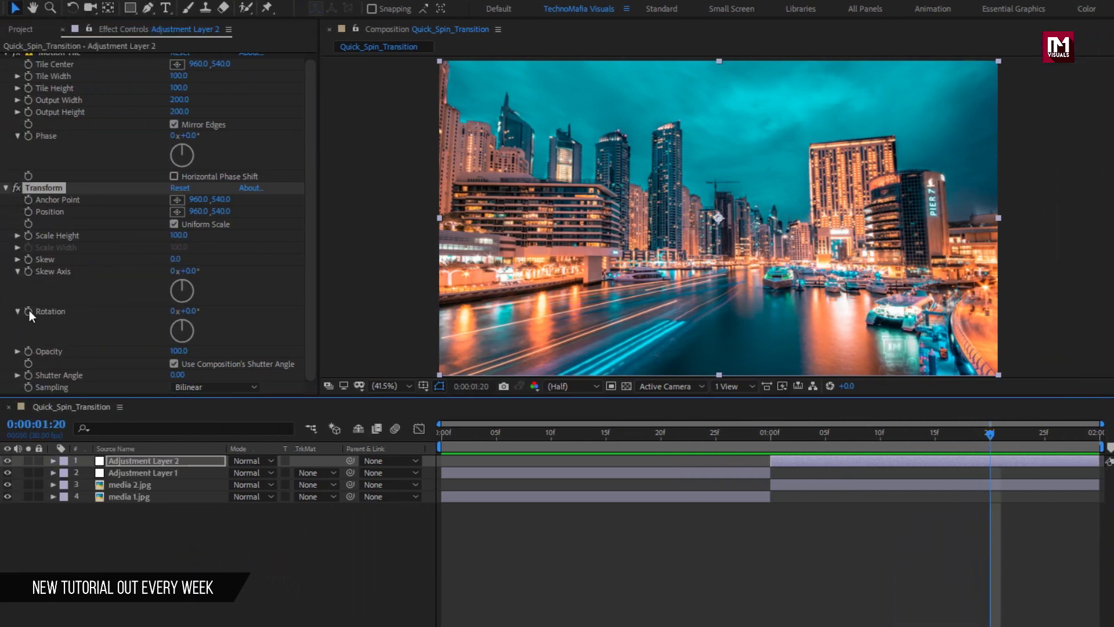
{"action": "left_click", "coordinate": [29, 311]}
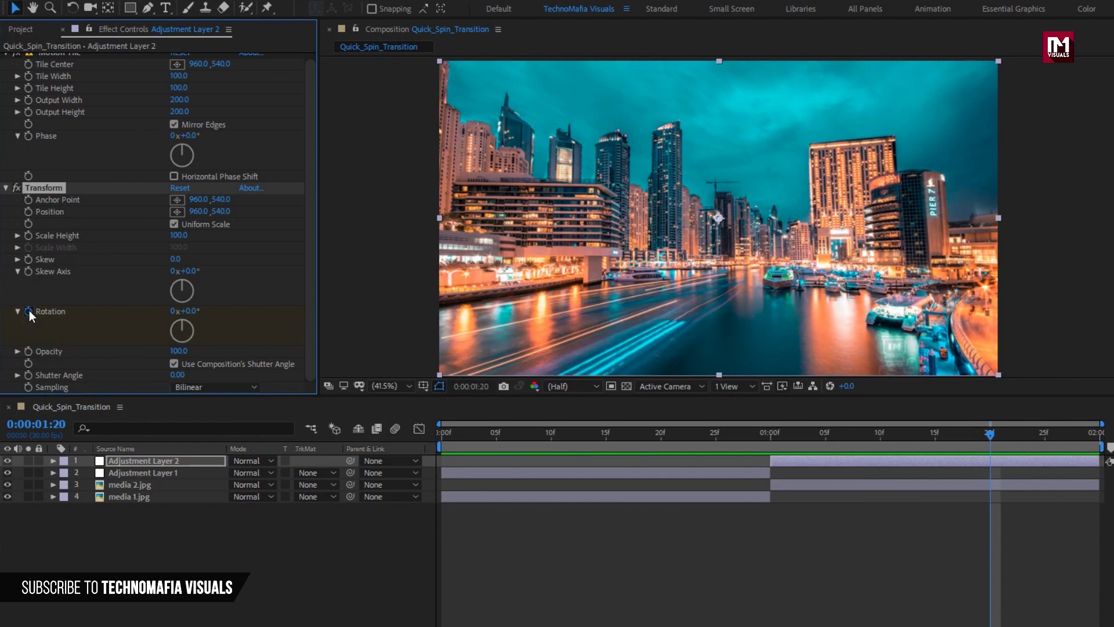
{"action": "left_click", "coordinate": [772, 437]}
{"action": "left_click_drag", "start_coordinate": [772, 439], "coordinate": [759, 435]}
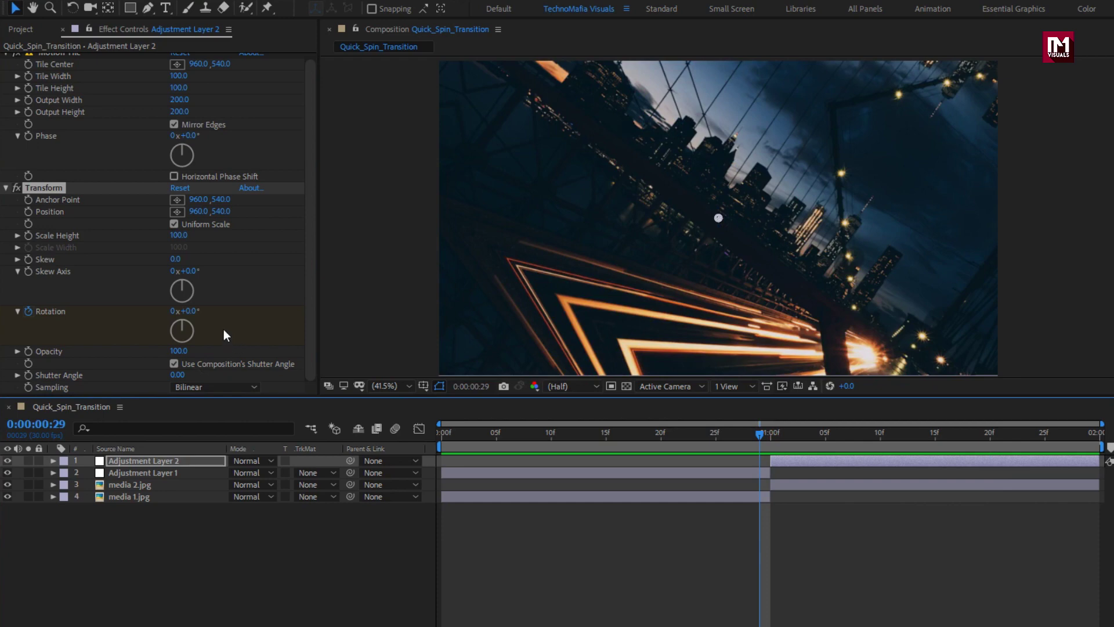
{"action": "left_click", "coordinate": [193, 312]}
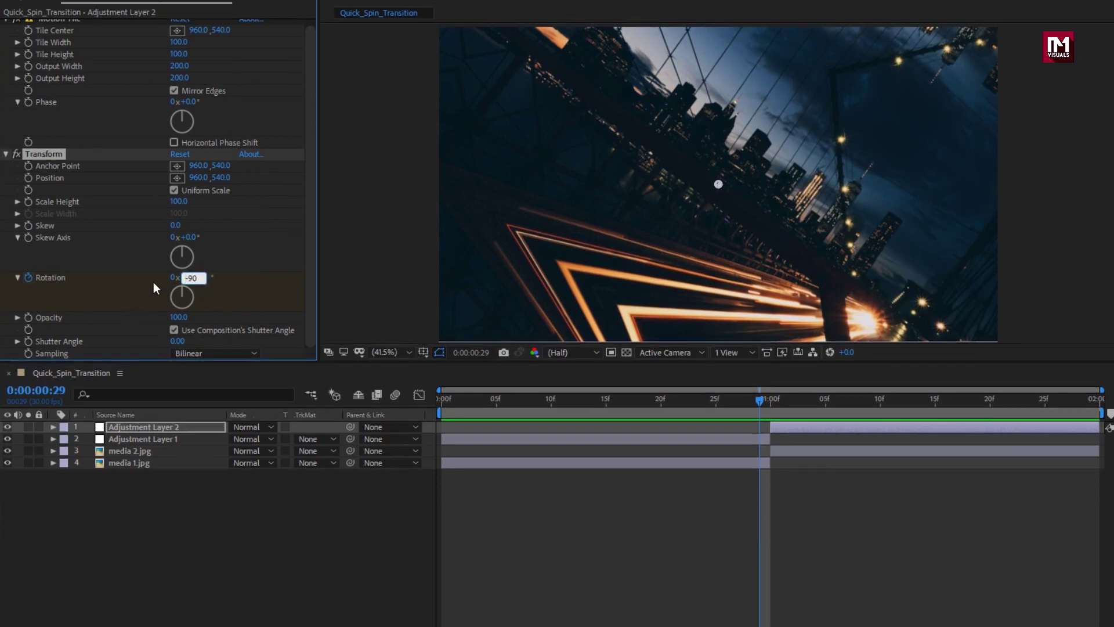
{"action": "key", "text": "Return"}
{"action": "key", "text": "u"}
{"action": "left_click", "coordinate": [163, 389]}
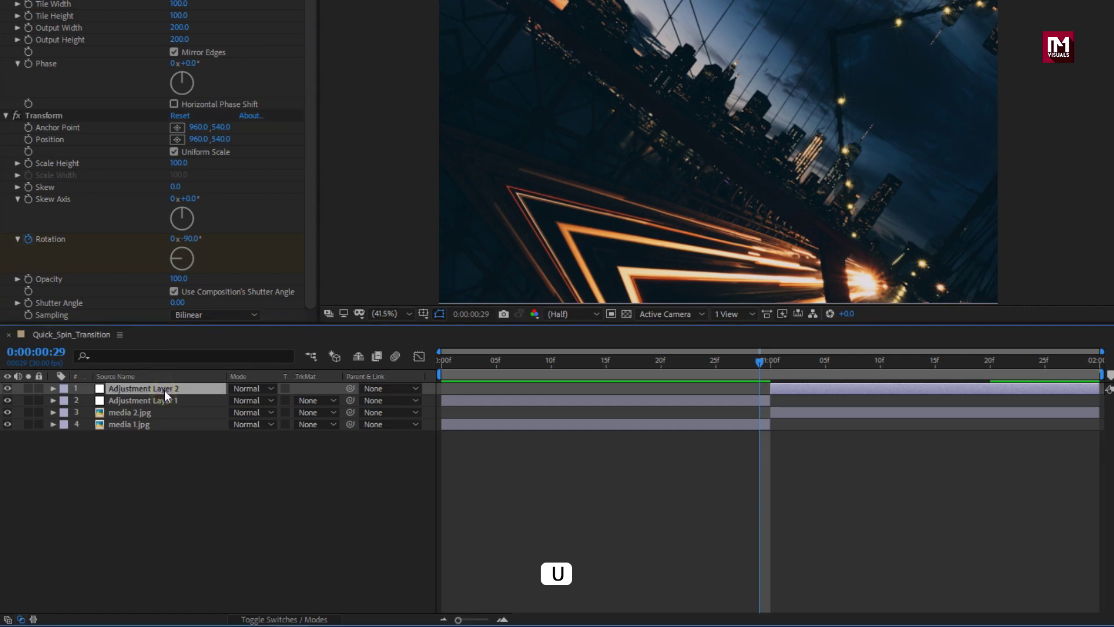
Step: Select both rotation keyframes of Adjustment Layer 2 and apply Easy Ease
{"action": "key", "text": "u"}
{"action": "left_click_drag", "start_coordinate": [1010, 407], "coordinate": [731, 422]}
{"action": "right_click", "coordinate": [759, 413]}
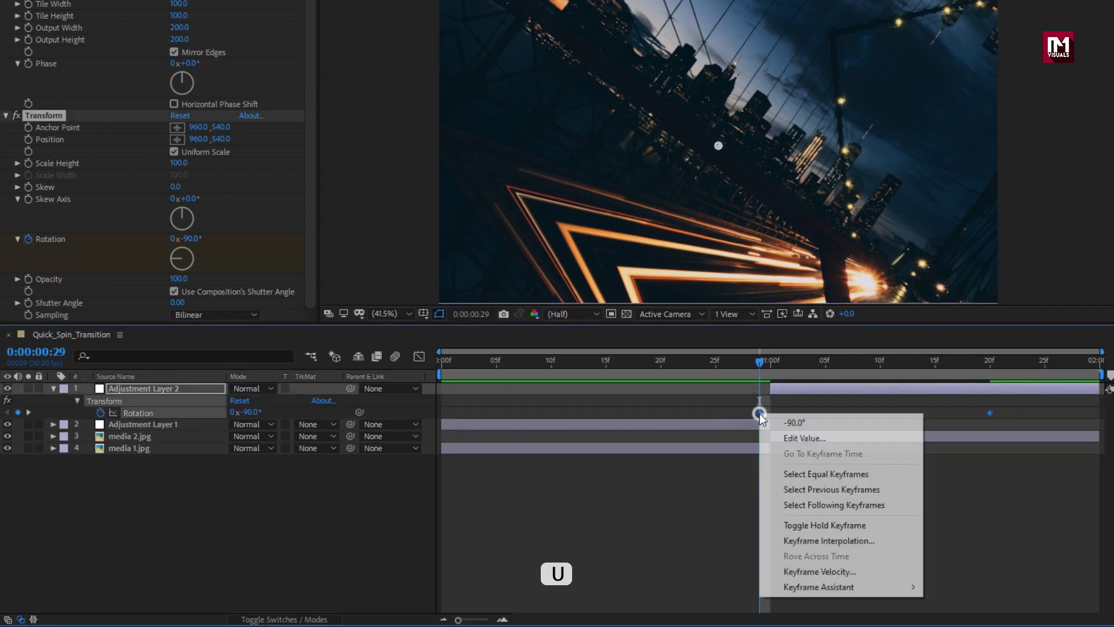
{"action": "mouse_move", "coordinate": [914, 587]}
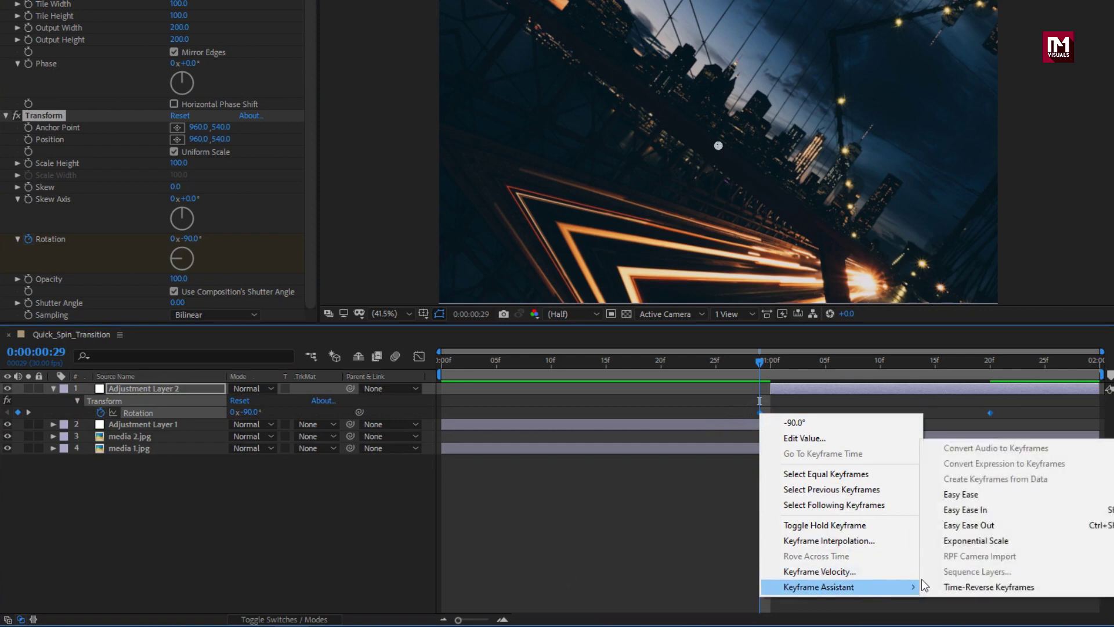
{"action": "left_click", "coordinate": [941, 495]}
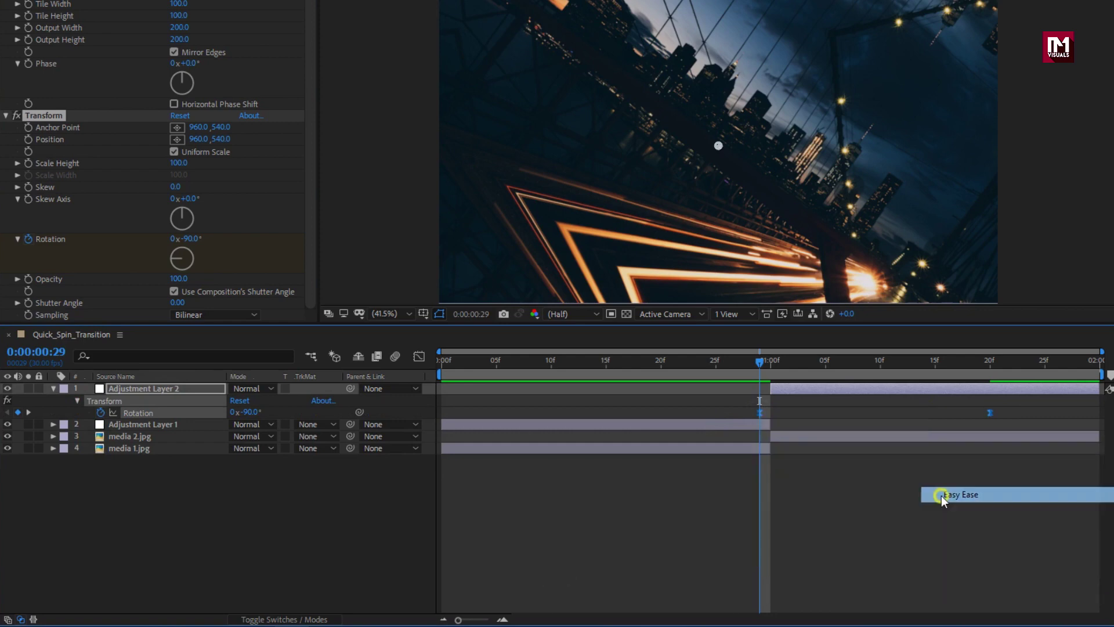
Step: Reshape the speed graph for a fast start that slows into 0°, then scrub to preview
{"action": "left_click", "coordinate": [424, 355]}
{"action": "left_click_drag", "start_coordinate": [1009, 565], "coordinate": [753, 579]}
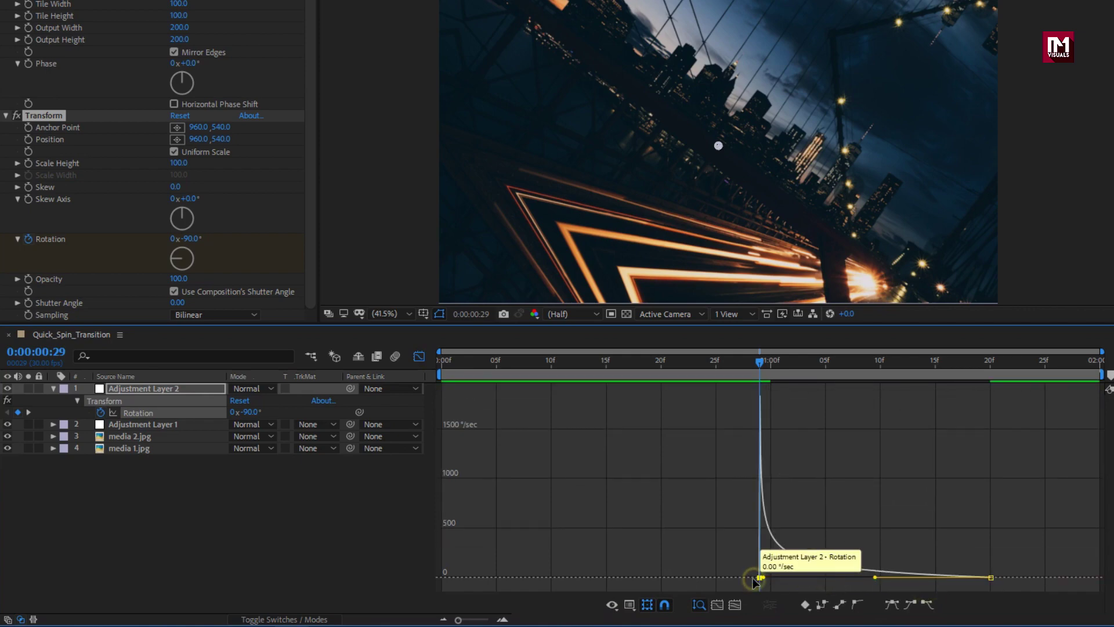
{"action": "left_click", "coordinate": [417, 357]}
{"action": "left_click_drag", "start_coordinate": [626, 363], "coordinate": [958, 367]}
Step: Enable motion blur on both adjustment layers and the composition, then preview the blurred spin
{"action": "left_click", "coordinate": [52, 388]}
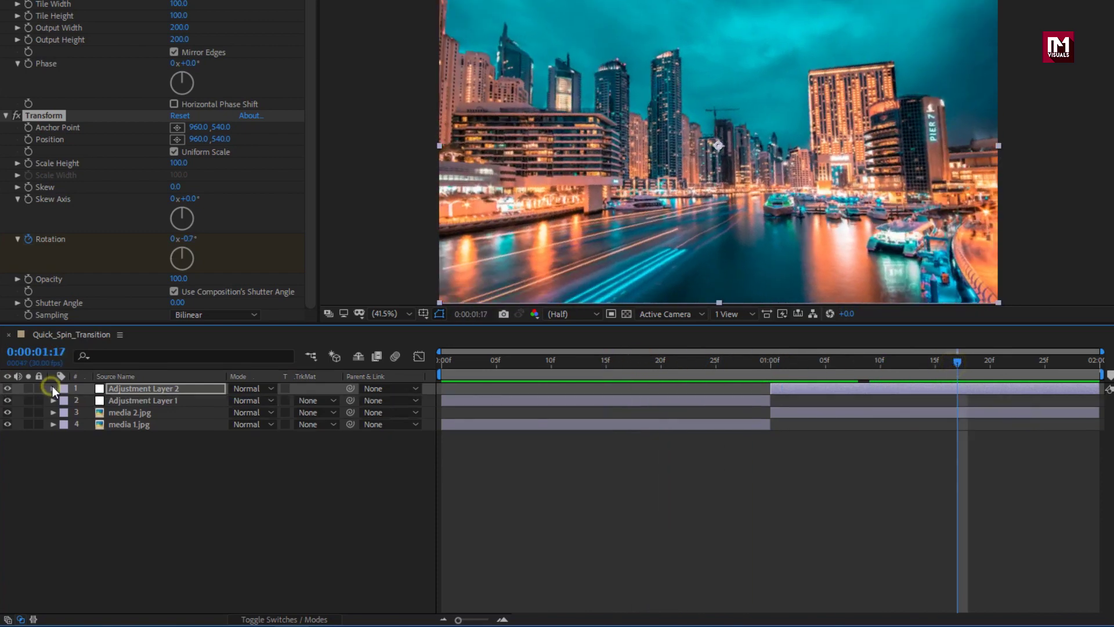
{"action": "left_click", "coordinate": [143, 389]}
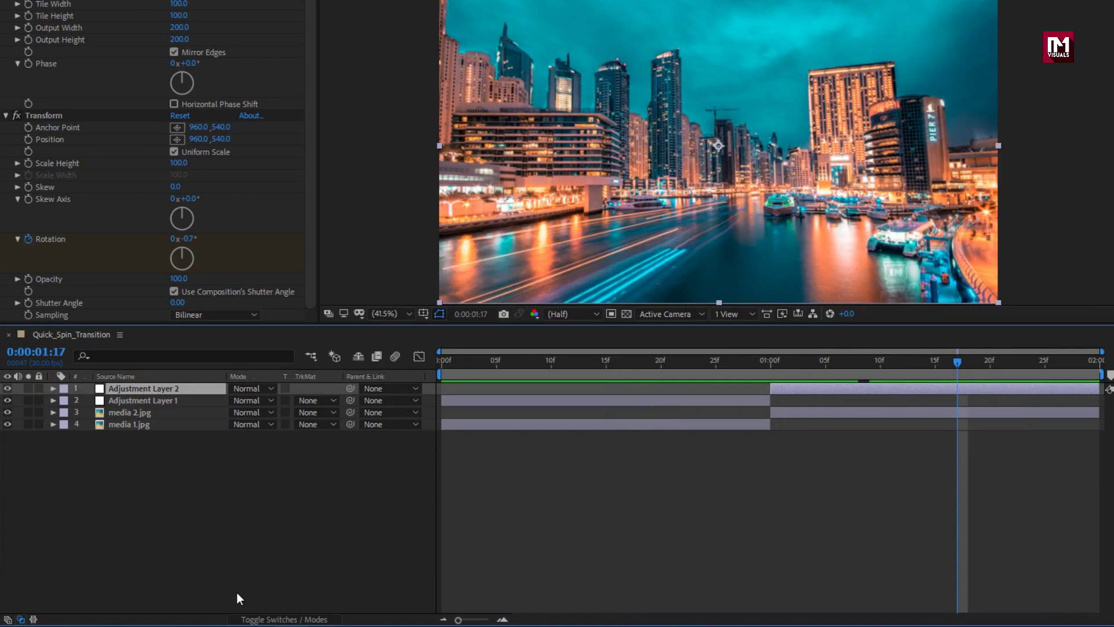
{"action": "left_click", "coordinate": [262, 618]}
{"action": "left_click", "coordinate": [287, 388]}
{"action": "left_click", "coordinate": [287, 398]}
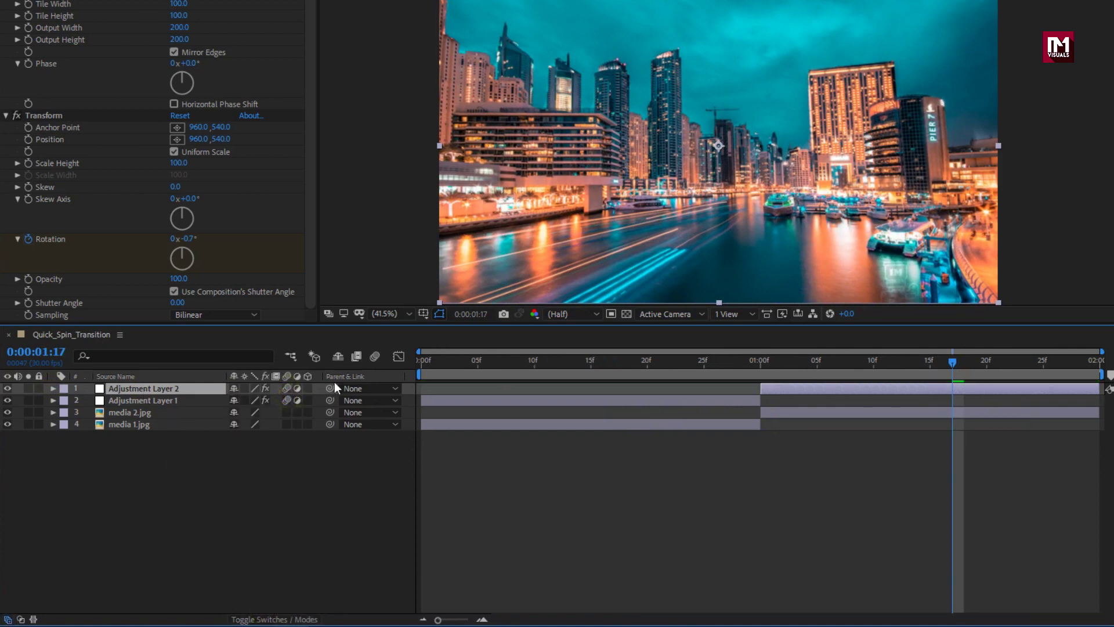
{"action": "left_click", "coordinate": [375, 357]}
{"action": "left_click_drag", "start_coordinate": [720, 364], "coordinate": [762, 361]}
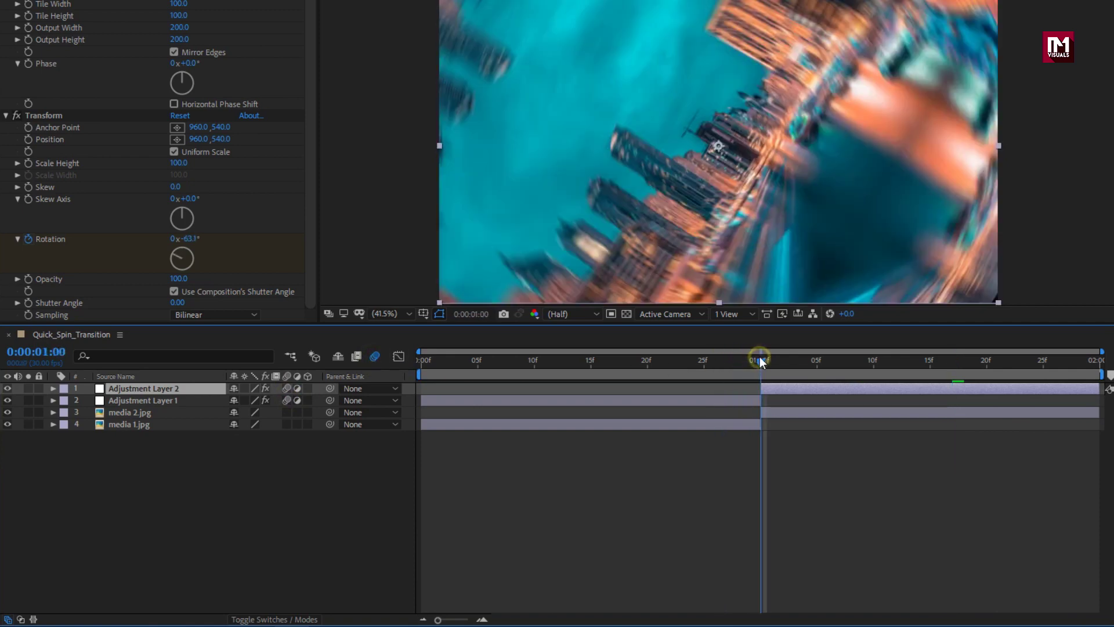
{"action": "left_click", "coordinate": [180, 474]}
{"action": "right_click", "coordinate": [144, 472]}
Step: Add Adjustment Layer 3 on top and apply Motion Tile at 120 output width and height
{"action": "mouse_move", "coordinate": [201, 322]}
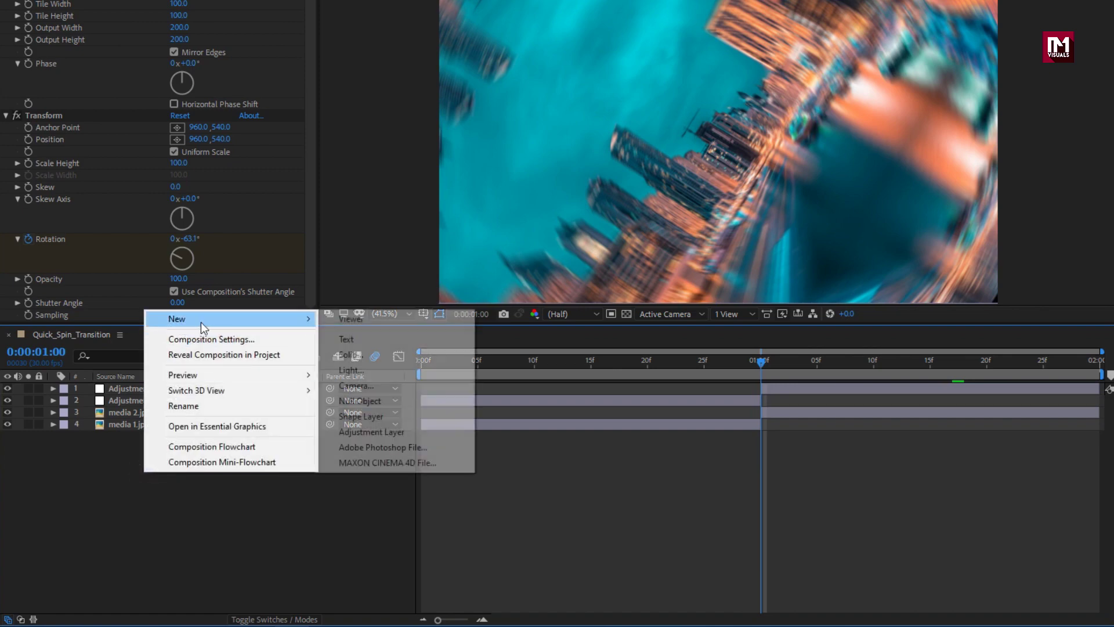
{"action": "left_click", "coordinate": [367, 436]}
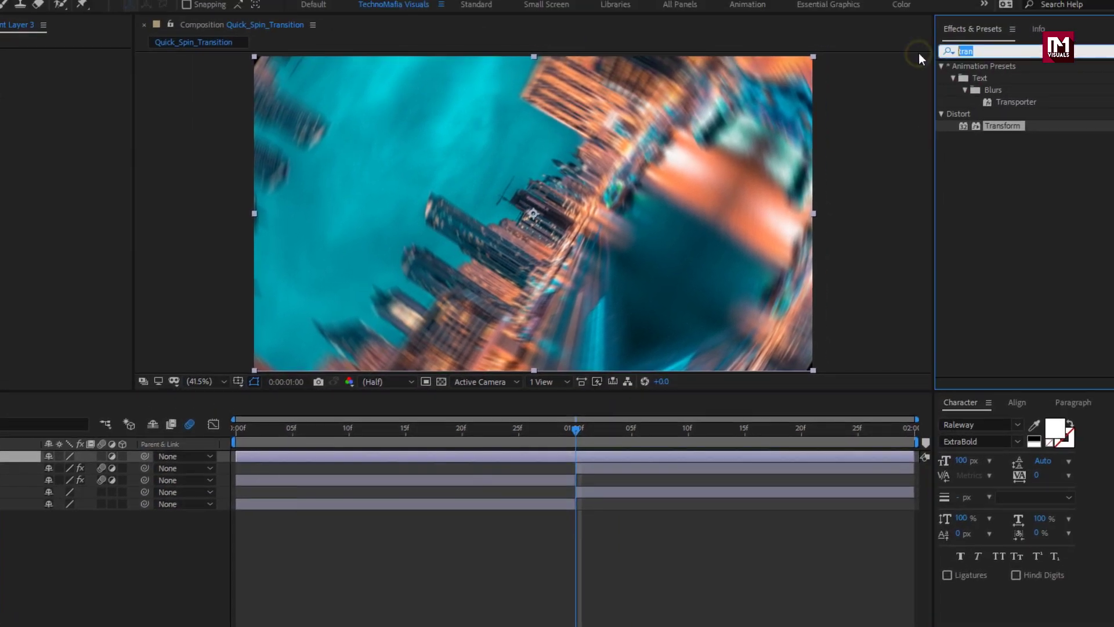
{"action": "type", "text": "moti"}
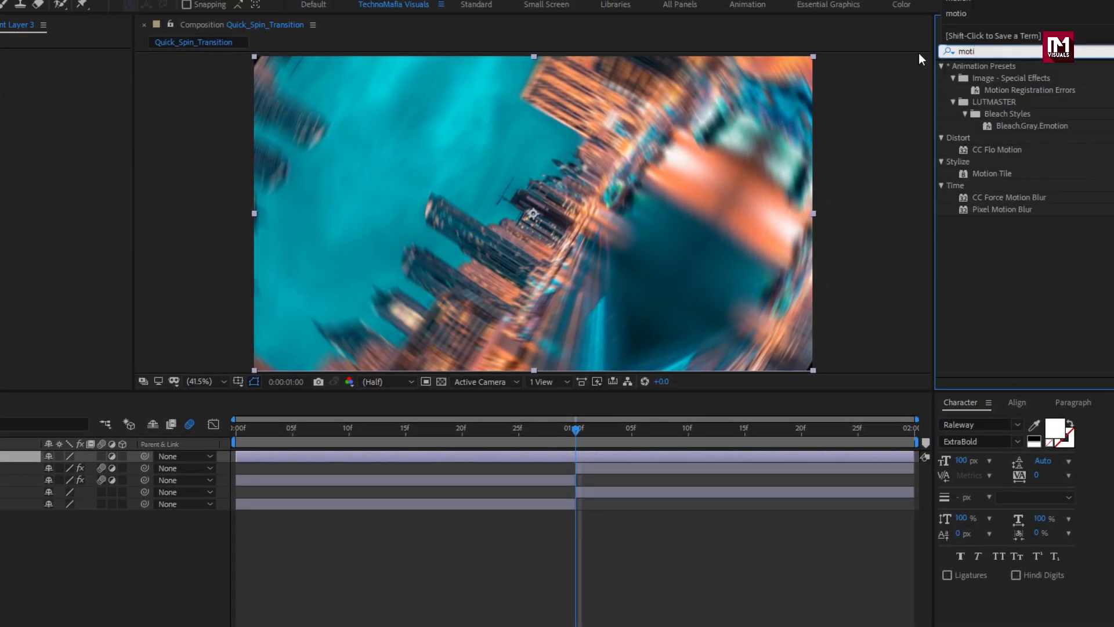
{"action": "left_click_drag", "start_coordinate": [991, 174], "coordinate": [659, 225]}
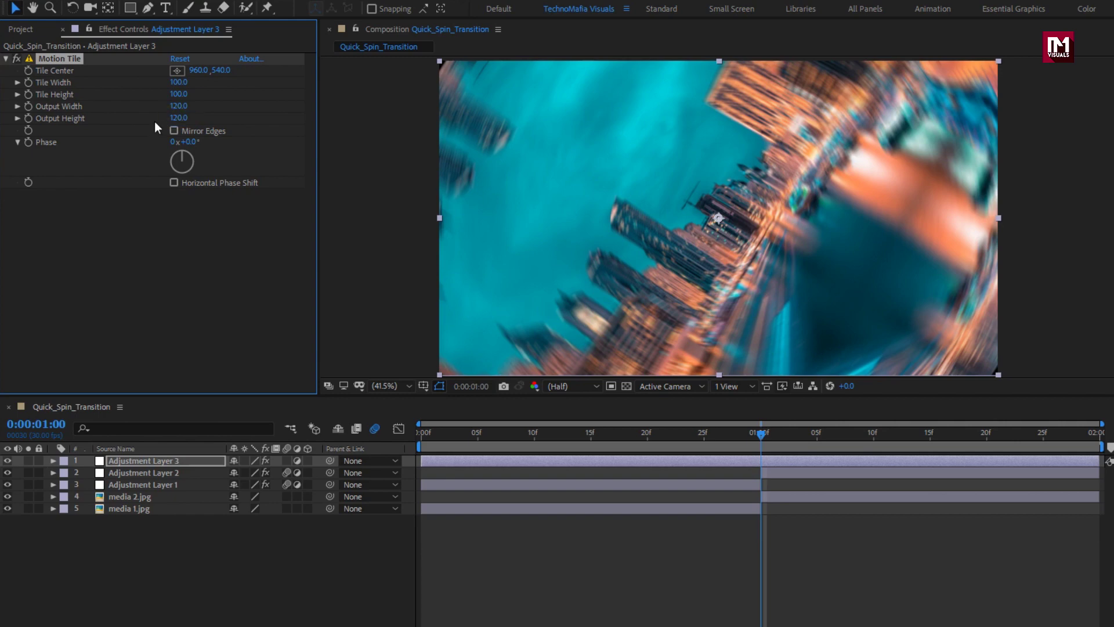
{"action": "left_click", "coordinate": [152, 460]}
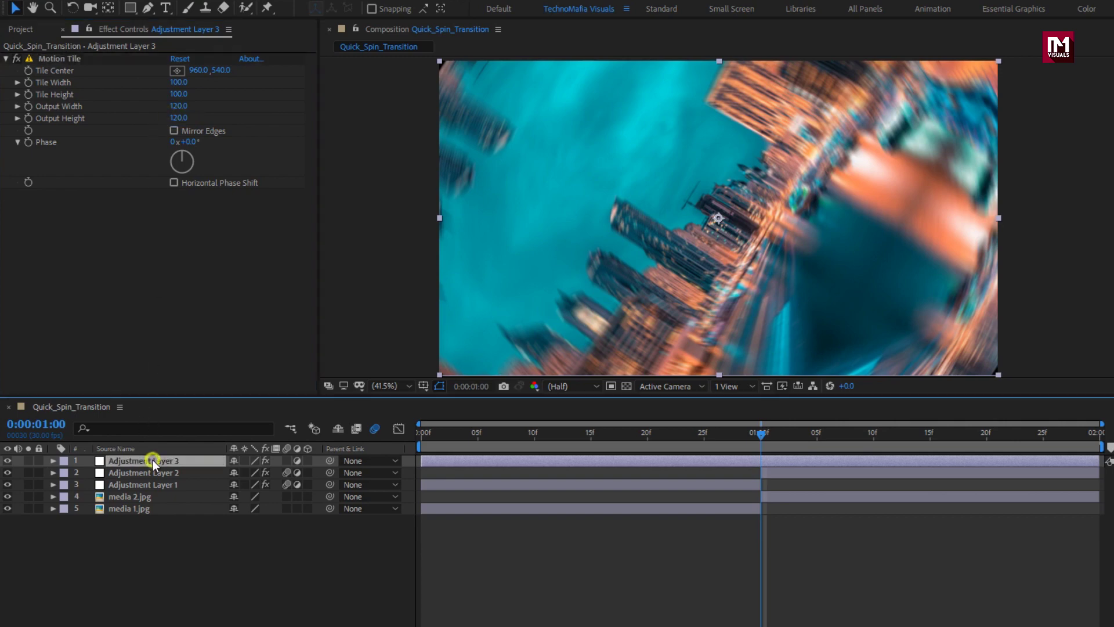
{"action": "left_click", "coordinate": [1104, 58]}
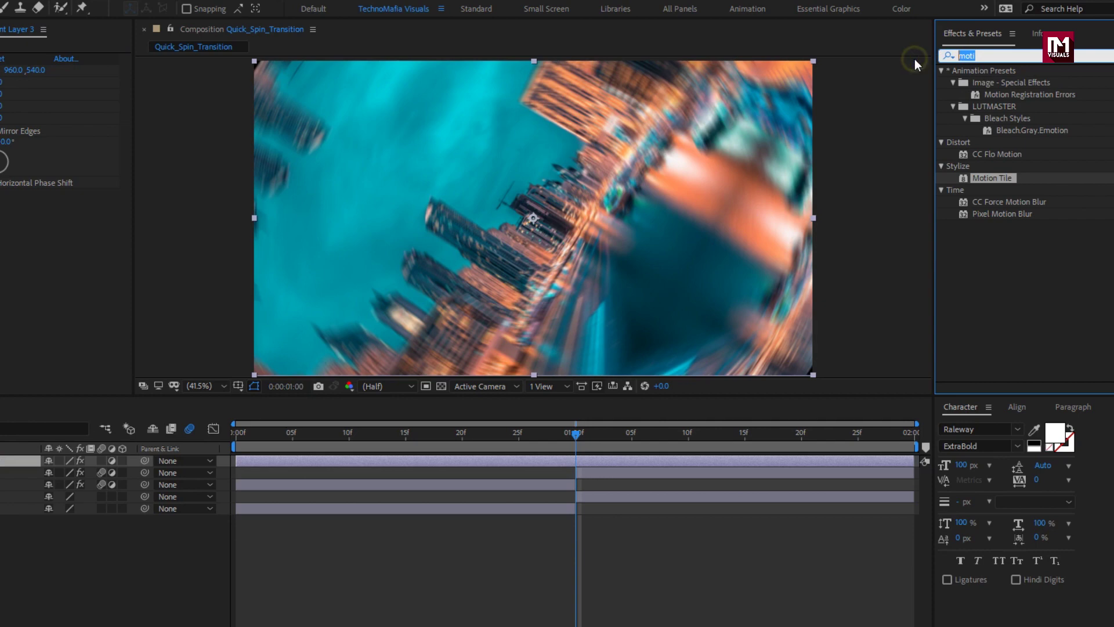
Step: Add a Tint effect to Adjustment Layer 3 with Map Black To set to blue 0084FF
{"action": "type", "text": "tint"}
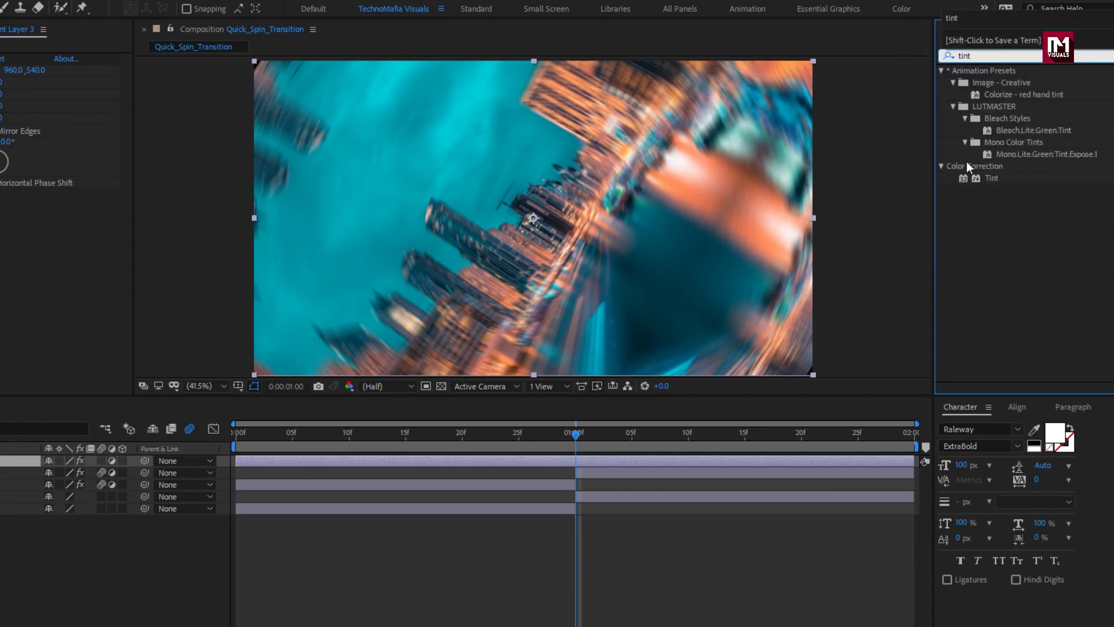
{"action": "left_click", "coordinate": [992, 178]}
{"action": "left_click_drag", "start_coordinate": [740, 211], "coordinate": [580, 236]}
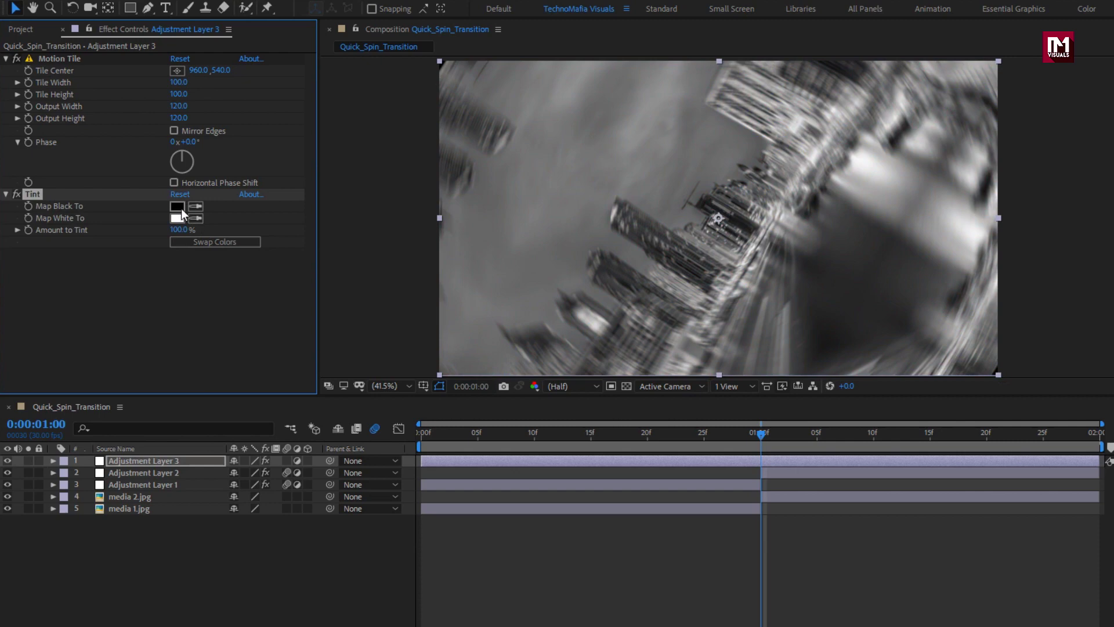
{"action": "left_click", "coordinate": [178, 207]}
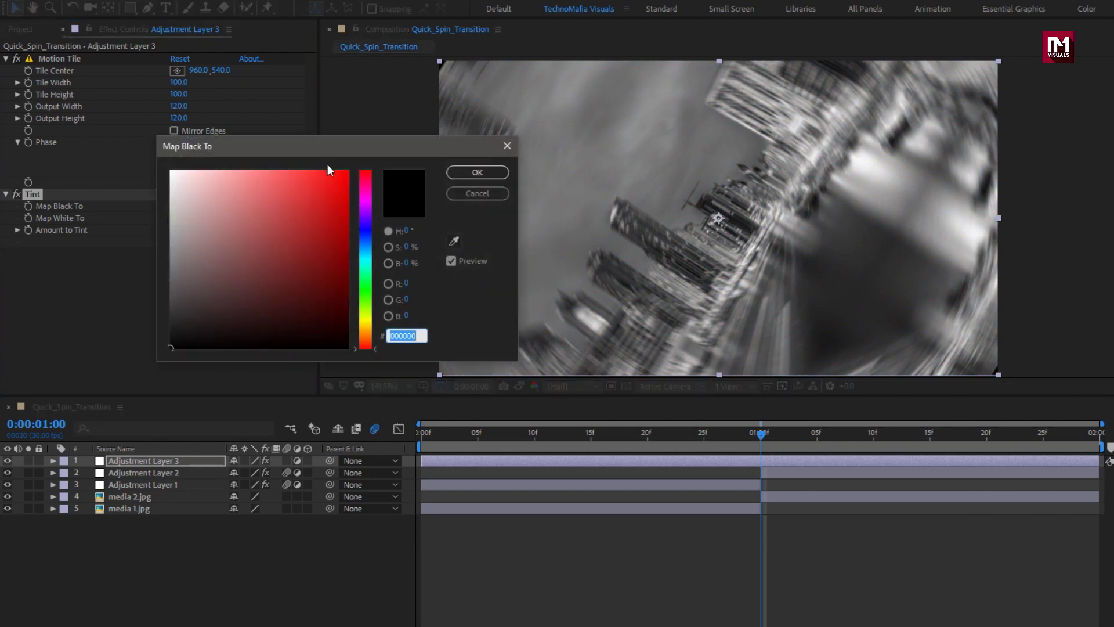
{"action": "type", "text": "FF0000"}
{"action": "left_click", "coordinate": [391, 157]}
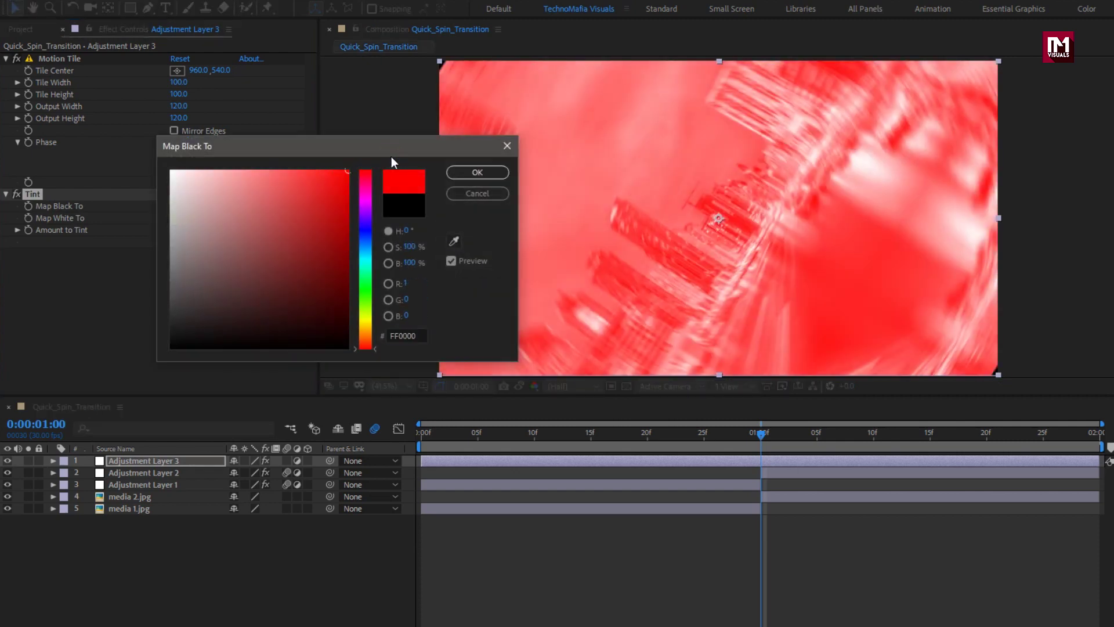
{"action": "left_click_drag", "start_coordinate": [364, 218], "coordinate": [364, 250]}
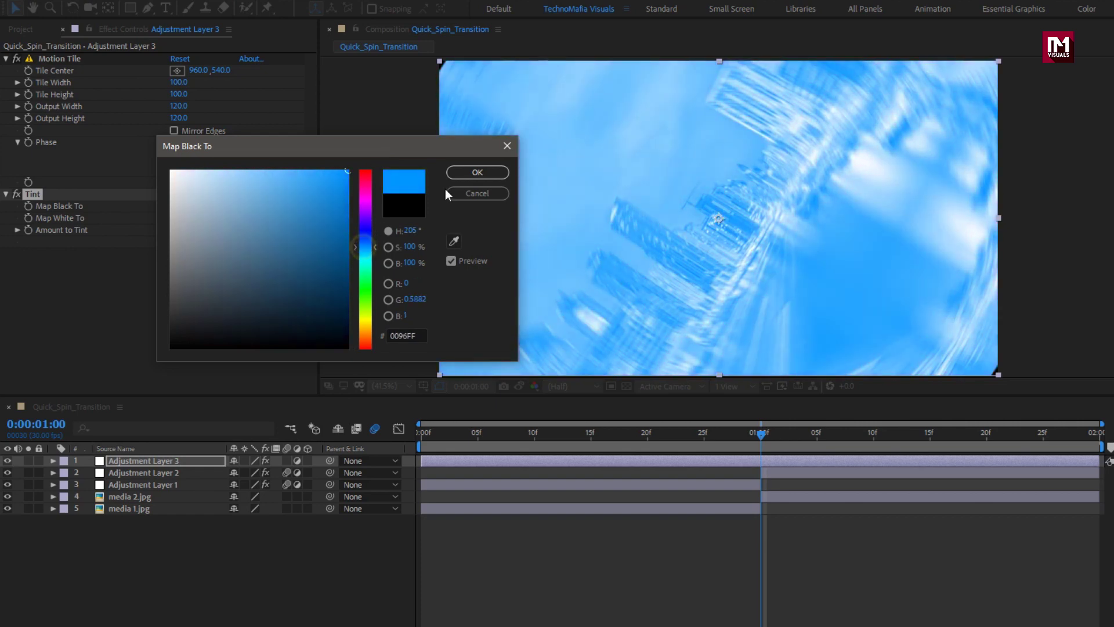
{"action": "left_click", "coordinate": [461, 174]}
Step: Set the Tint's Map White To colour to pure red FF0000
{"action": "left_click", "coordinate": [179, 218]}
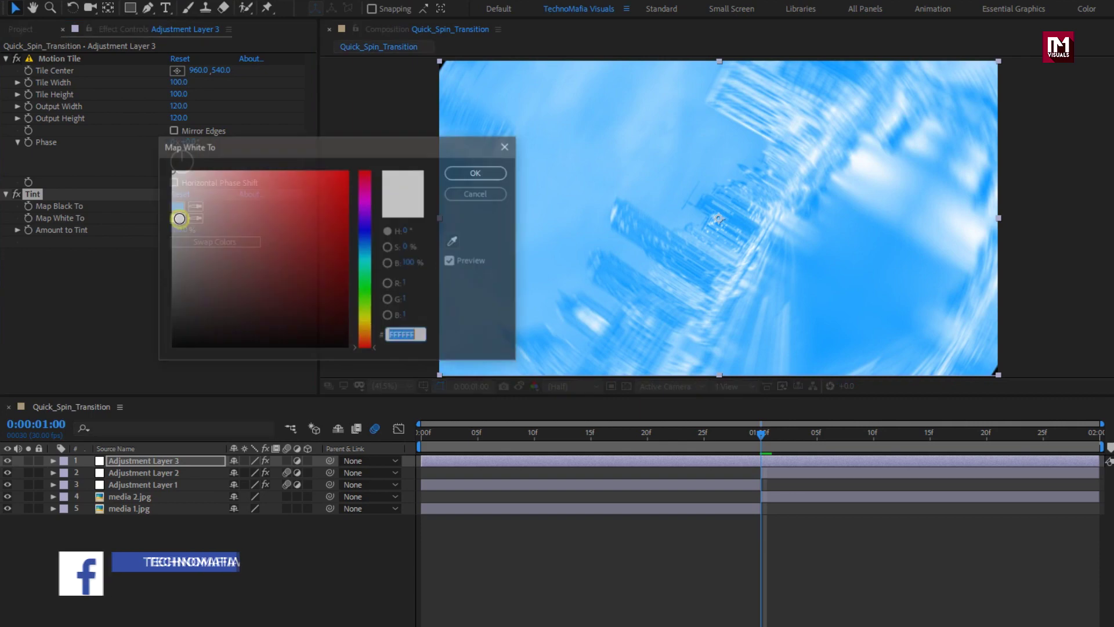
{"action": "left_click_drag", "start_coordinate": [342, 174], "coordinate": [373, 161]}
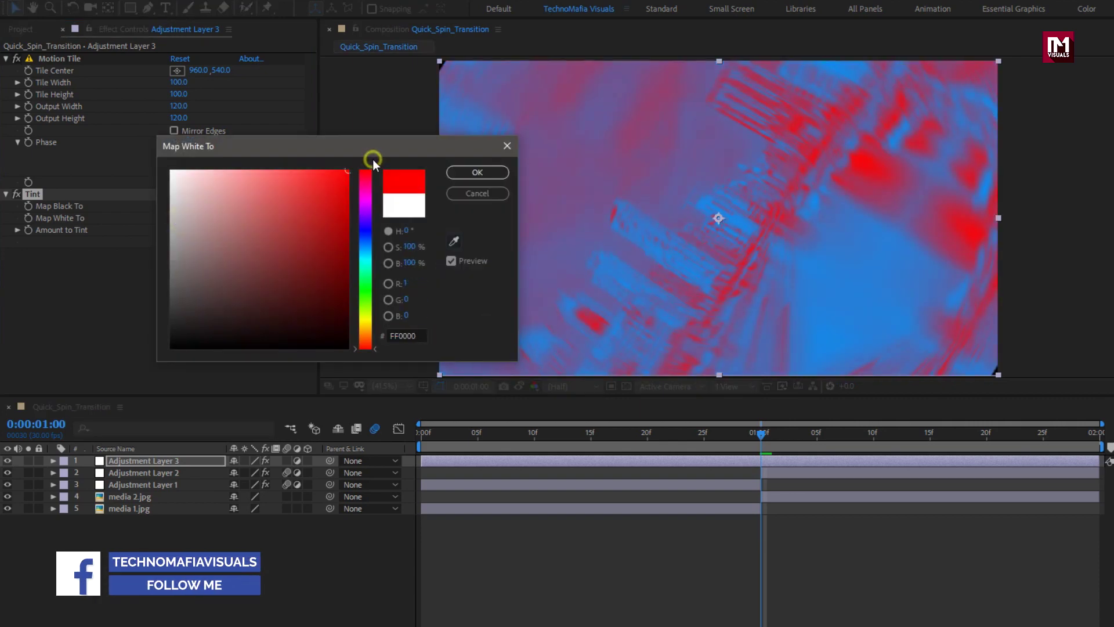
{"action": "left_click", "coordinate": [463, 174]}
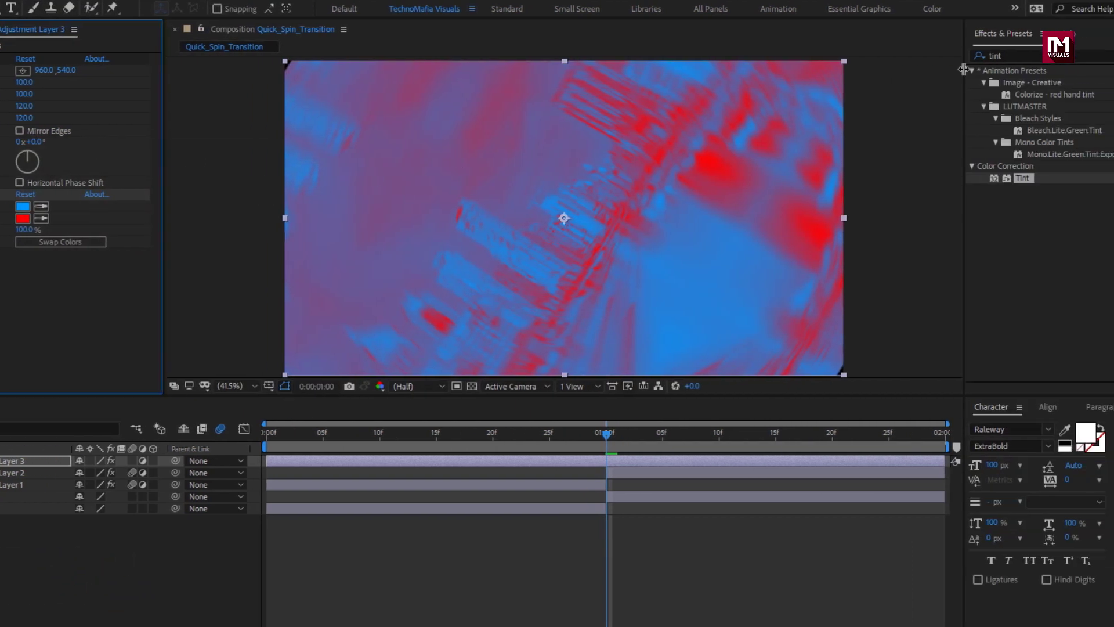
{"action": "left_click", "coordinate": [952, 55]}
{"action": "type", "text": "e"}
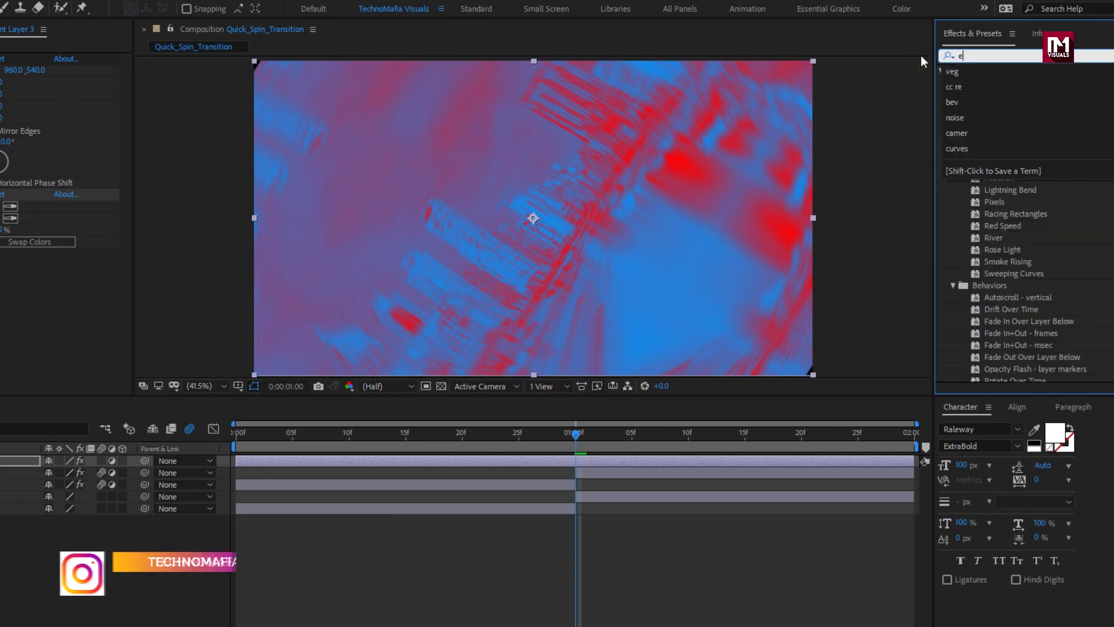
{"action": "type", "text": "mb"}
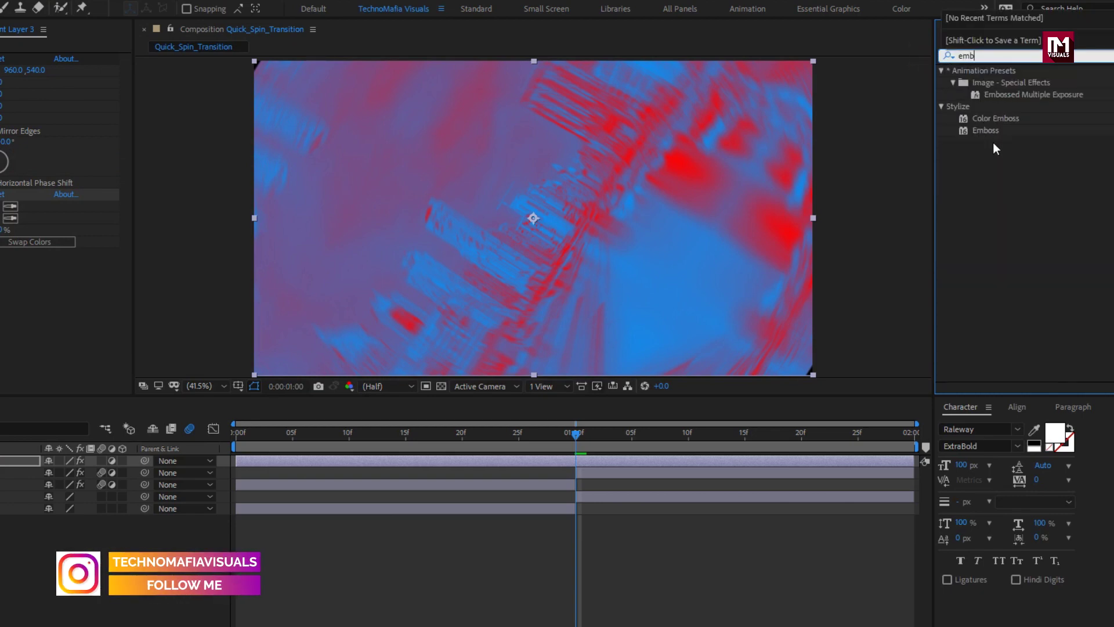
Step: Apply Emboss to Adjustment Layer 3 with its Direction set to 90°
{"action": "left_click", "coordinate": [987, 131]}
{"action": "left_click_drag", "start_coordinate": [988, 131], "coordinate": [541, 213]}
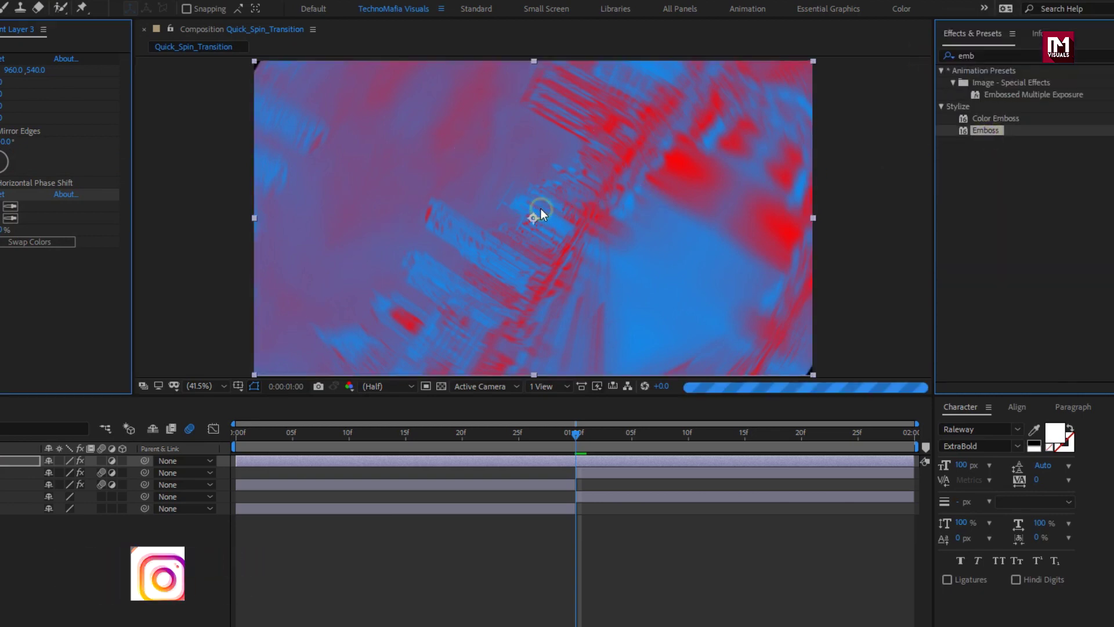
{"action": "left_click", "coordinate": [191, 266]}
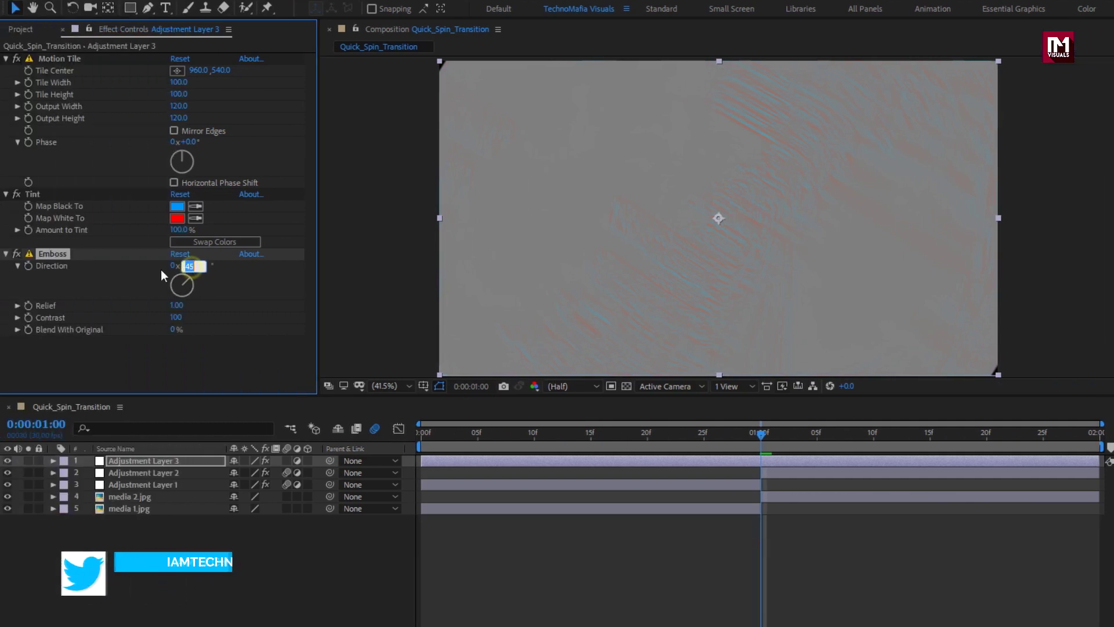
{"action": "type", "text": "90"}
{"action": "key", "text": "Return"}
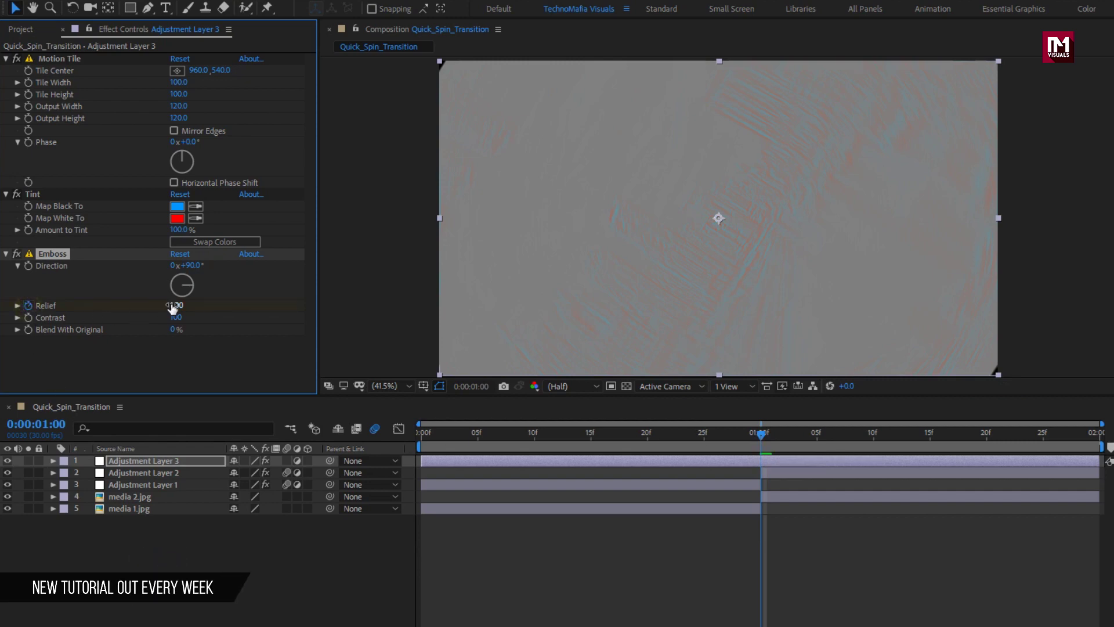
Step: Keyframe the Emboss Relief at 25 at 1:00 and at 0 at frame 20
{"action": "type", "text": "25"}
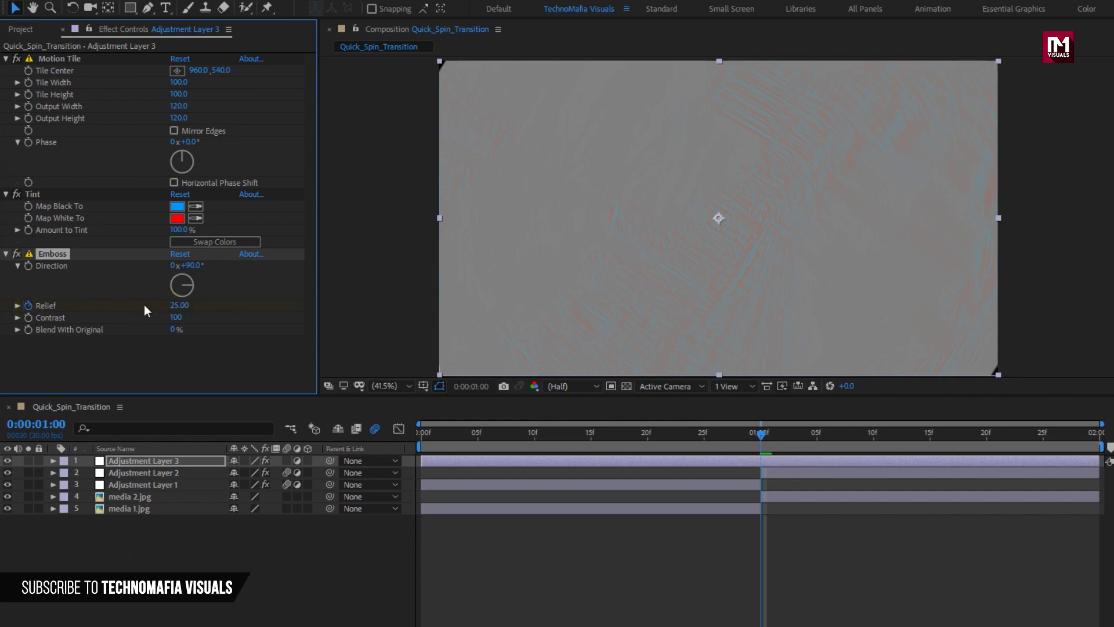
{"action": "left_click", "coordinate": [172, 458]}
{"action": "key", "text": "u"}
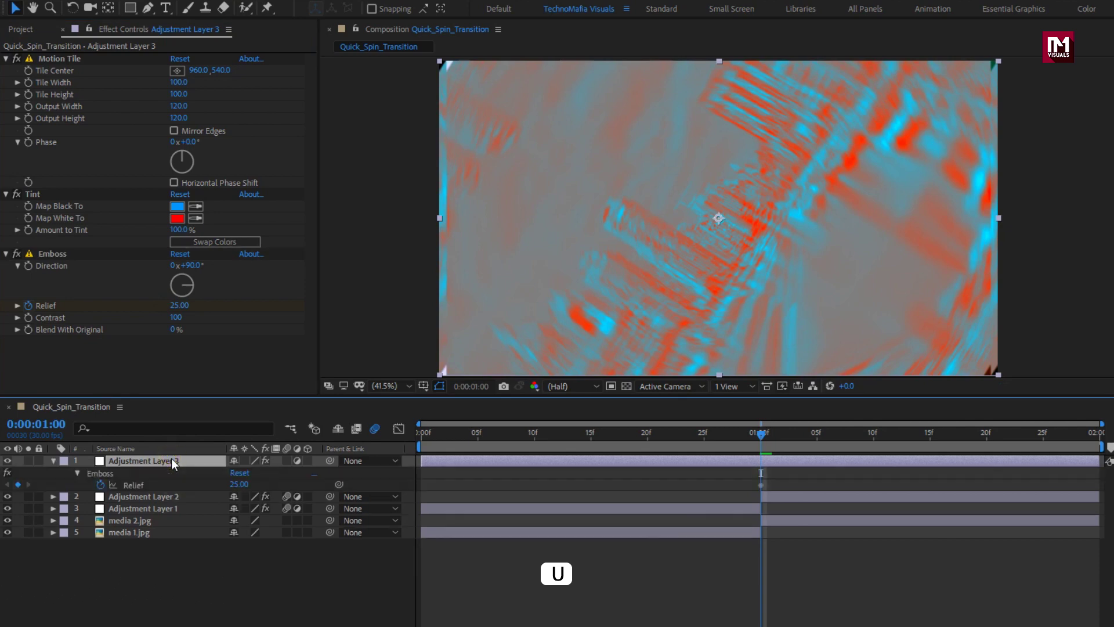
{"action": "left_click", "coordinate": [647, 436]}
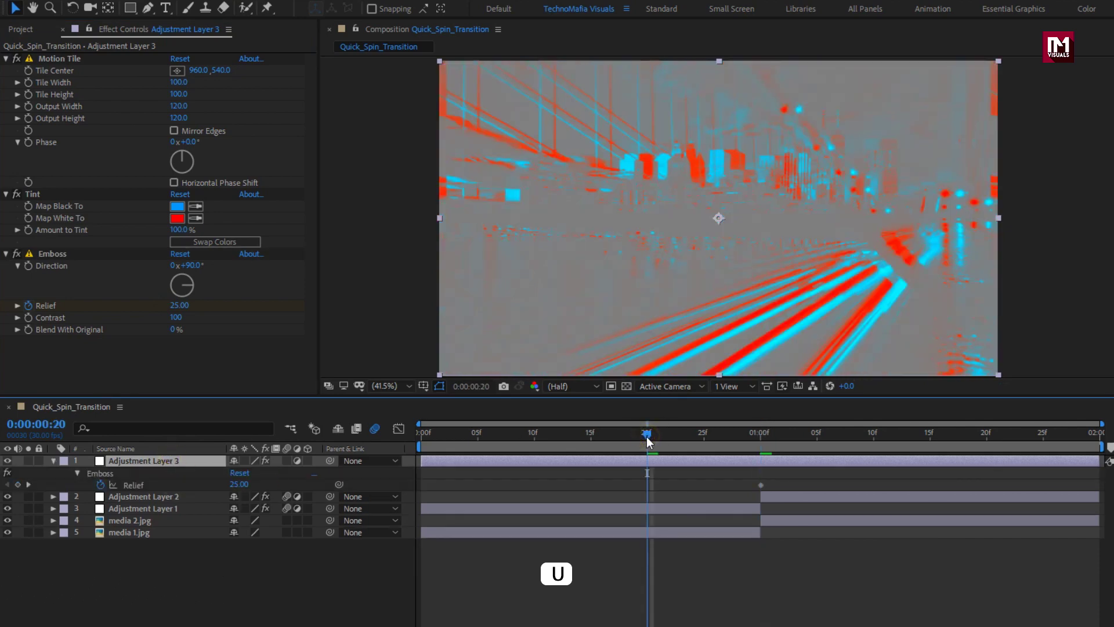
{"action": "left_click", "coordinate": [179, 304]}
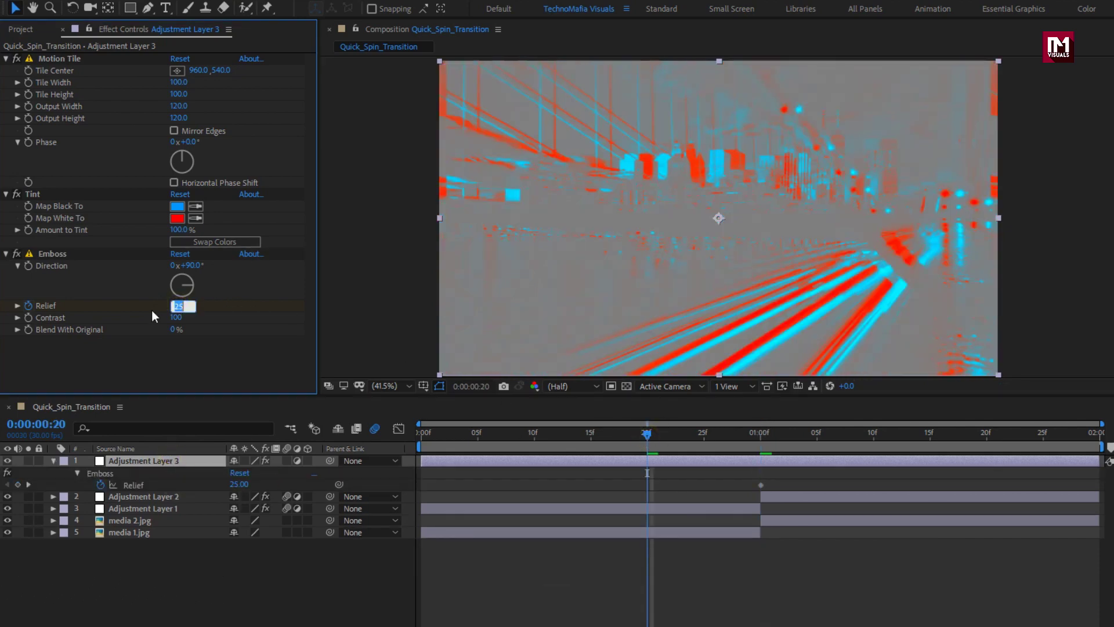
{"action": "type", "text": "0"}
{"action": "key", "text": "Return"}
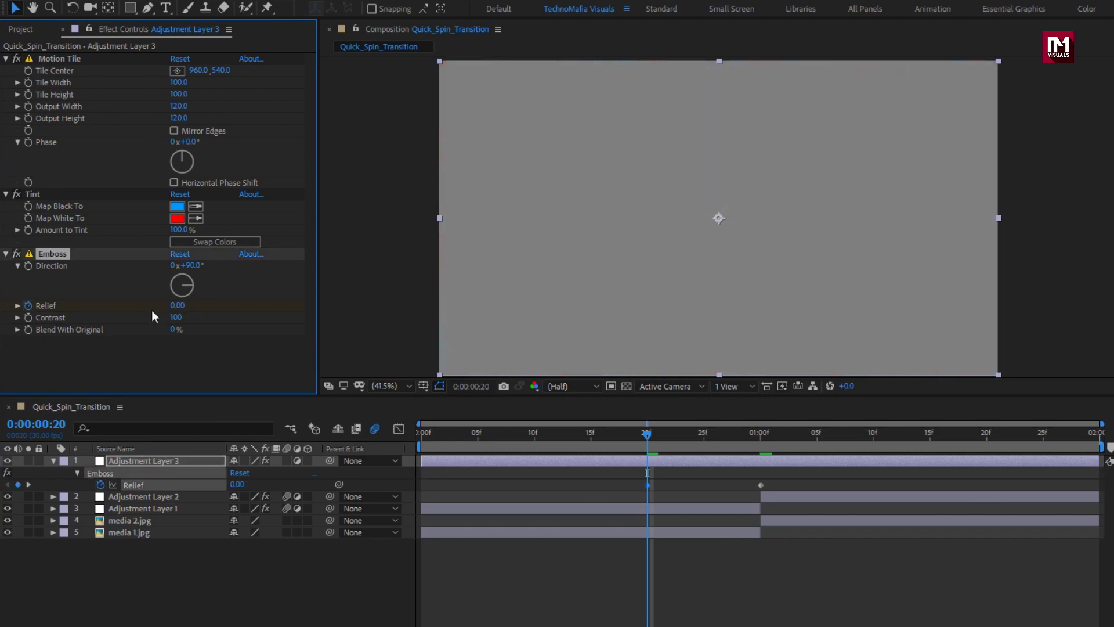
Step: Add a Relief keyframe of 0 at 1:20 and select all three Relief keyframes
{"action": "left_click", "coordinate": [987, 440]}
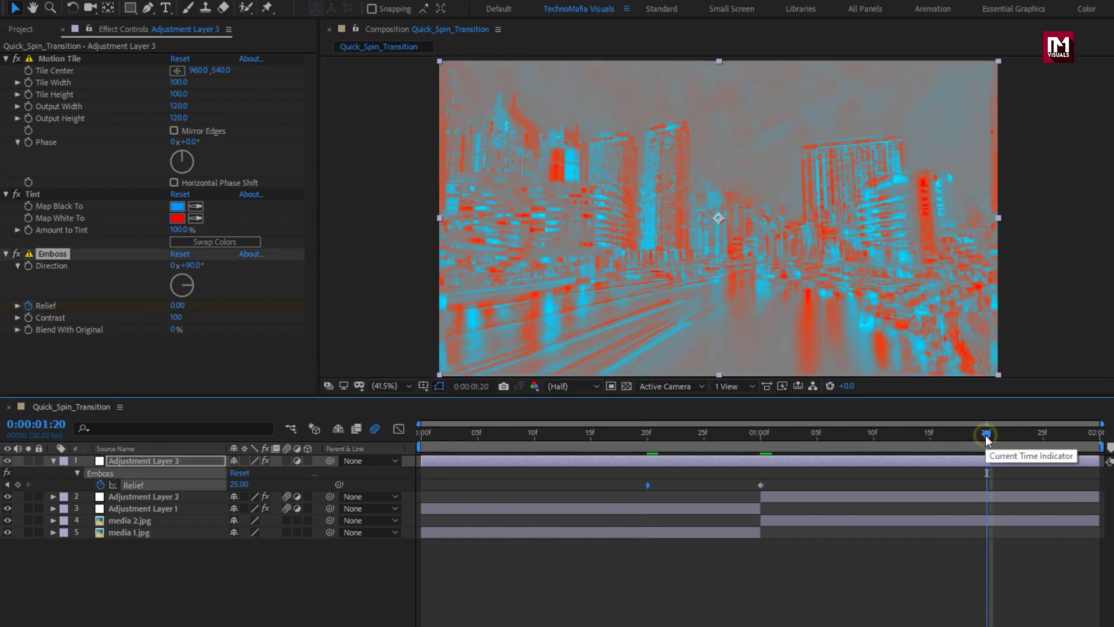
{"action": "left_click", "coordinate": [177, 306]}
{"action": "type", "text": "0"}
{"action": "key", "text": "Return"}
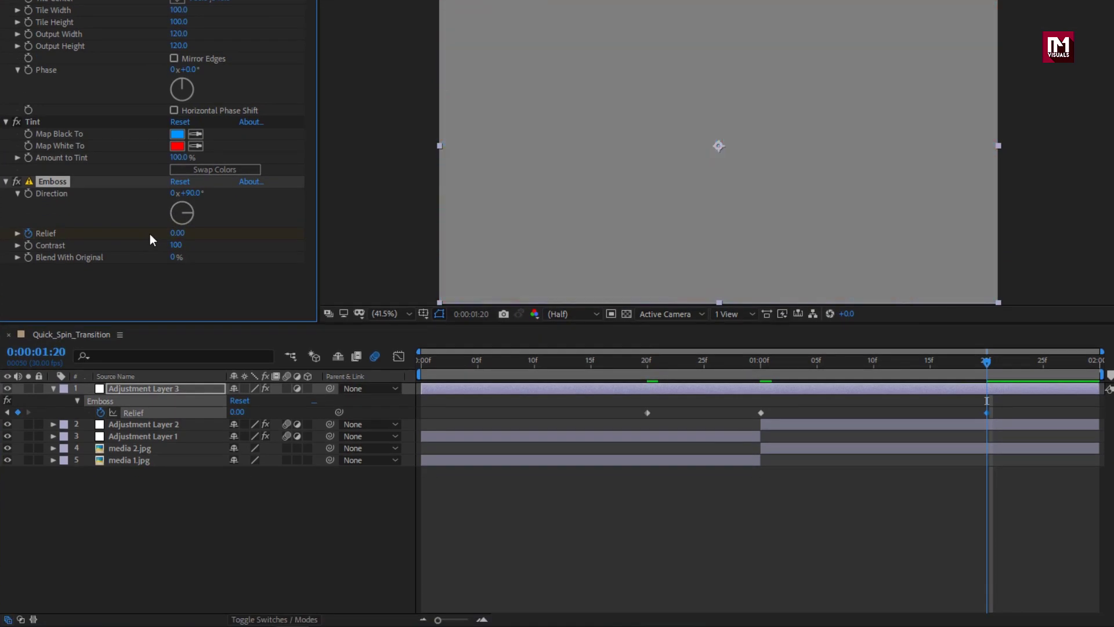
{"action": "left_click_drag", "start_coordinate": [997, 419], "coordinate": [639, 415]}
Step: Apply Easy Ease to the three Relief keyframes
{"action": "right_click", "coordinate": [649, 416]}
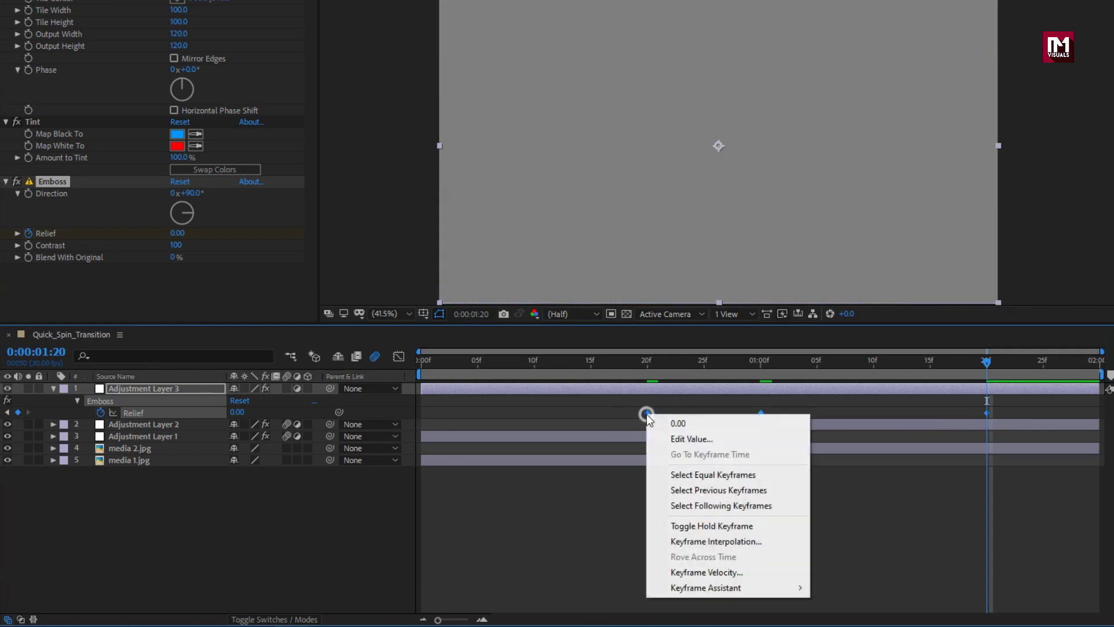
{"action": "mouse_move", "coordinate": [771, 590]}
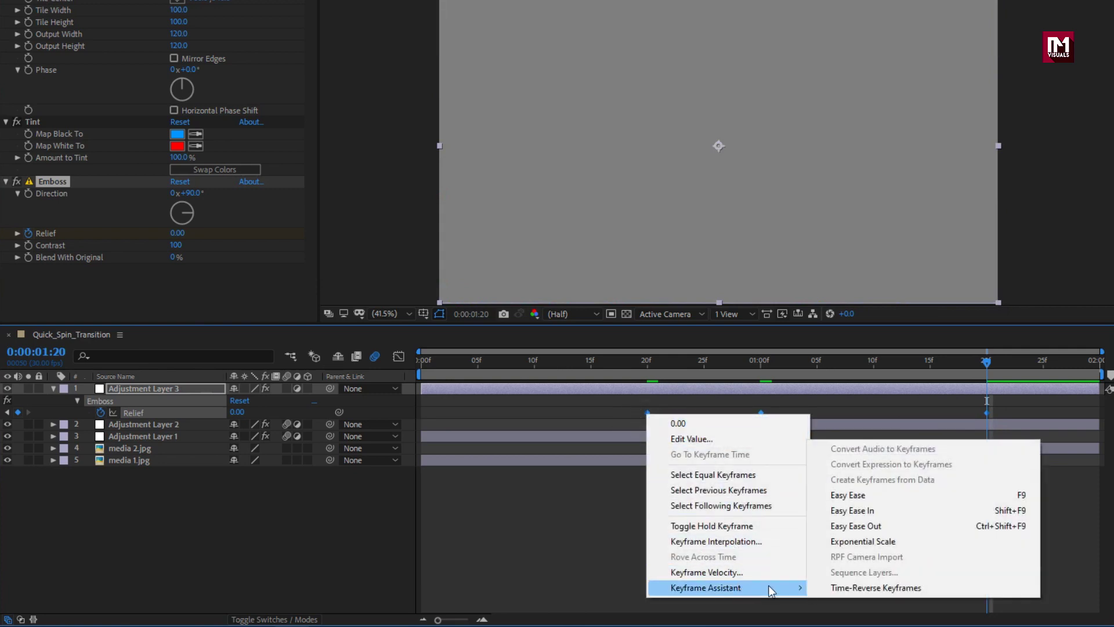
{"action": "left_click", "coordinate": [850, 495]}
Step: In the speed graph, lengthen the first keyframe's ease-out and the last keyframe's ease-in
{"action": "left_click", "coordinate": [398, 358]}
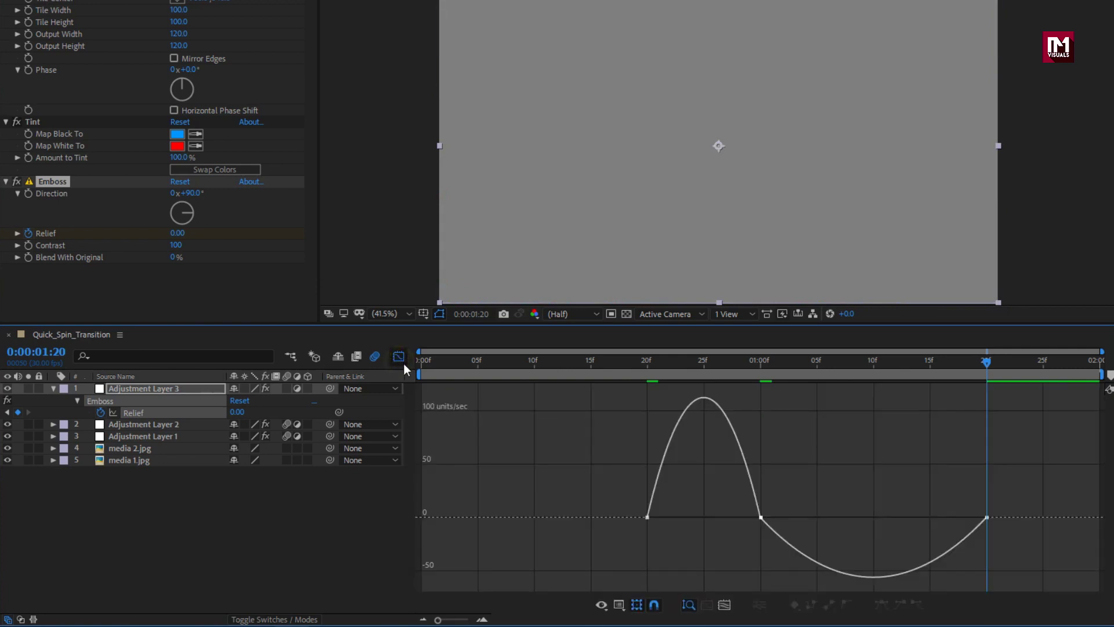
{"action": "left_click", "coordinate": [652, 514]}
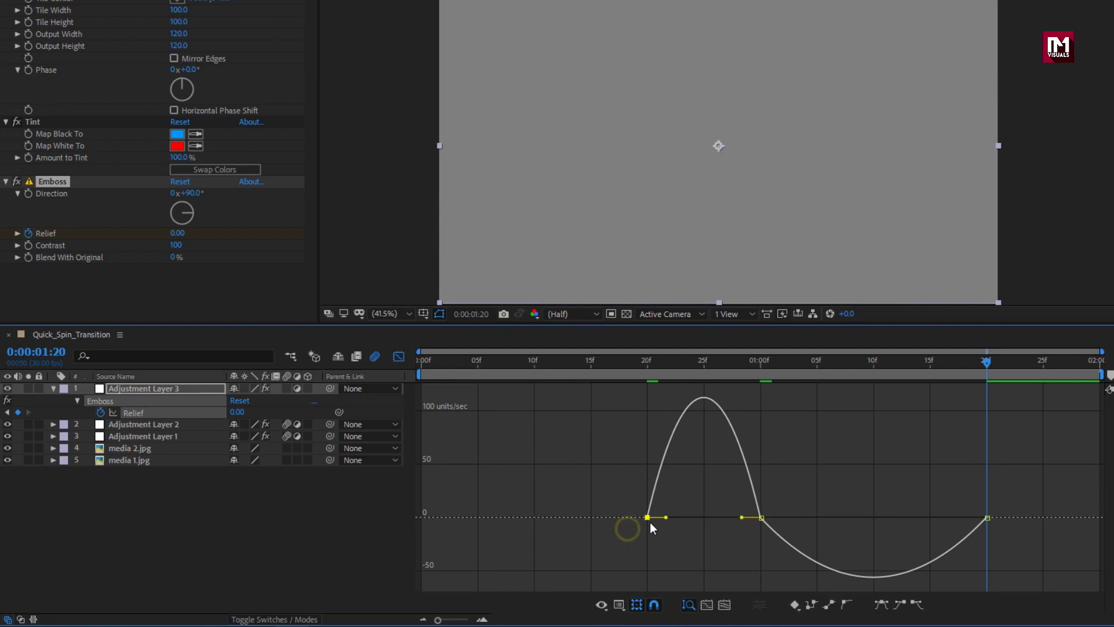
{"action": "left_click_drag", "start_coordinate": [668, 519], "coordinate": [759, 571]}
{"action": "left_click_drag", "start_coordinate": [949, 567], "coordinate": [874, 567]}
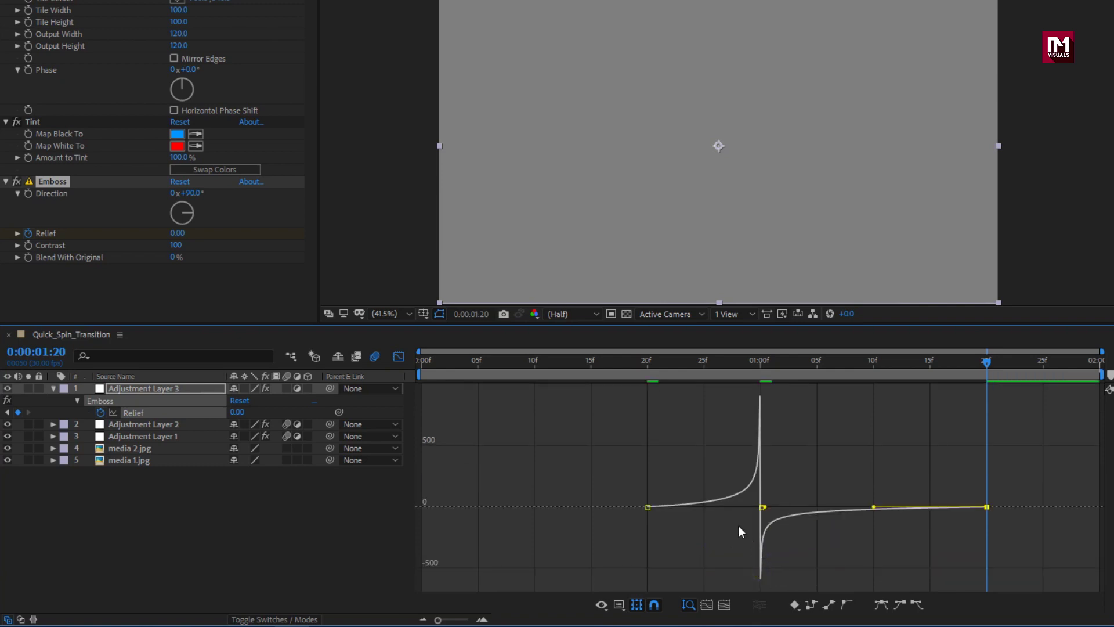
{"action": "left_click", "coordinate": [400, 358]}
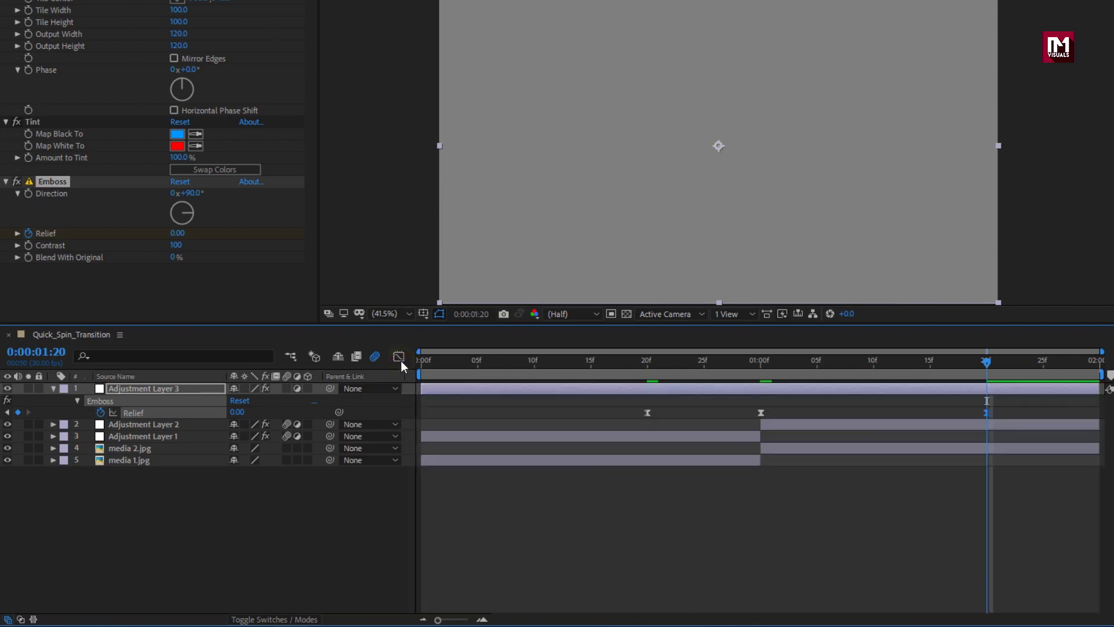
Step: Set Adjustment Layer 3's blend mode to Hard Light and preview the transition from 0:00
{"action": "left_click", "coordinate": [725, 360]}
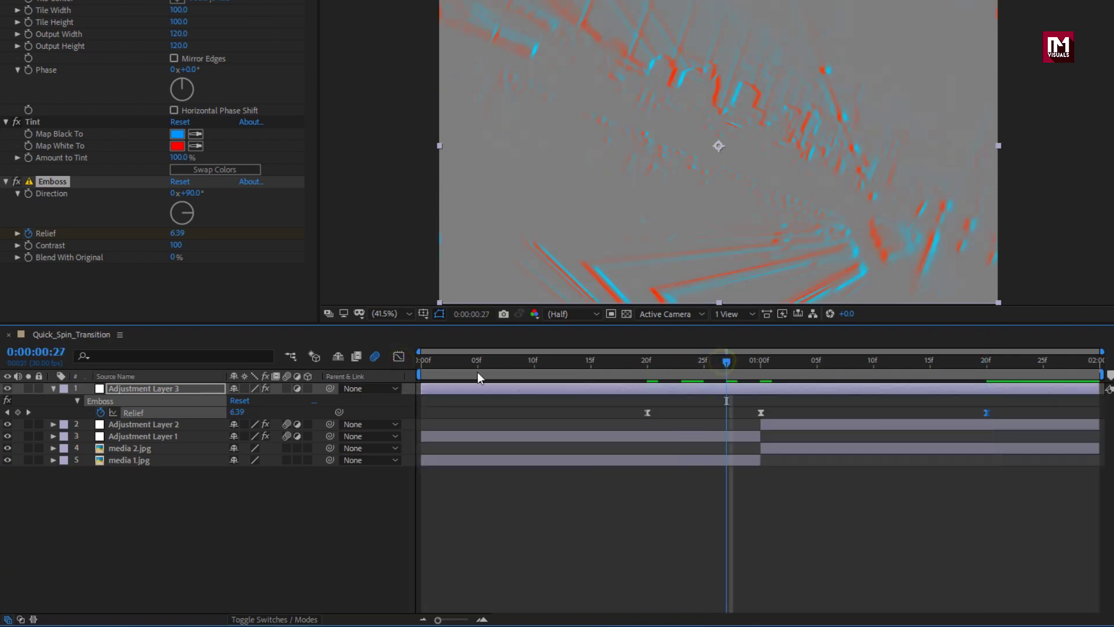
{"action": "left_click", "coordinate": [53, 388]}
{"action": "left_click", "coordinate": [124, 388]}
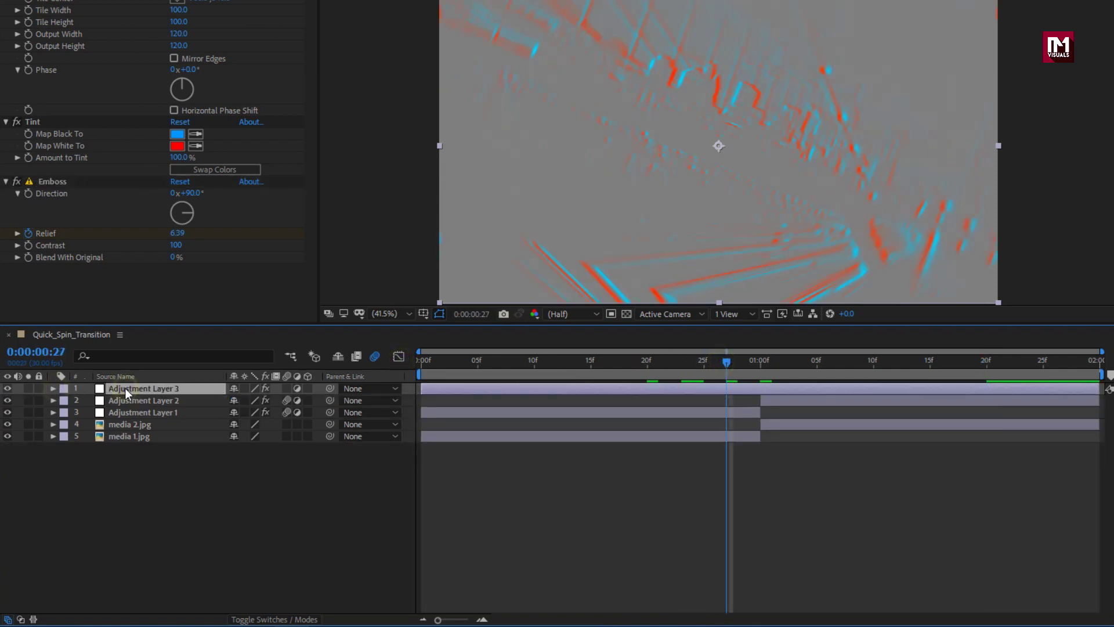
{"action": "left_click", "coordinate": [281, 619]}
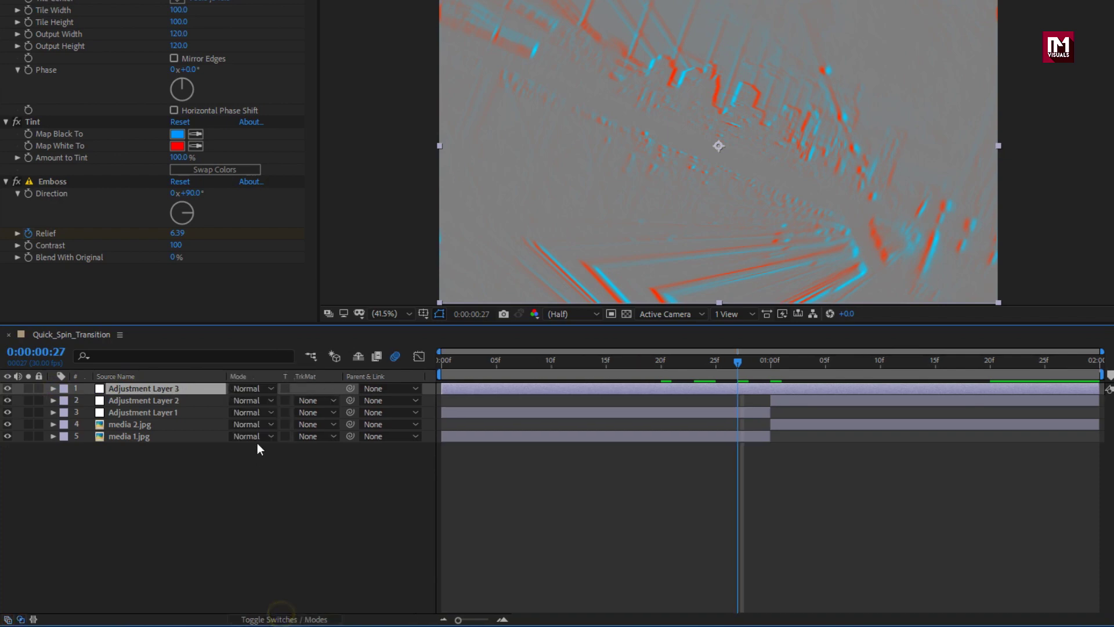
{"action": "left_click", "coordinate": [244, 388]}
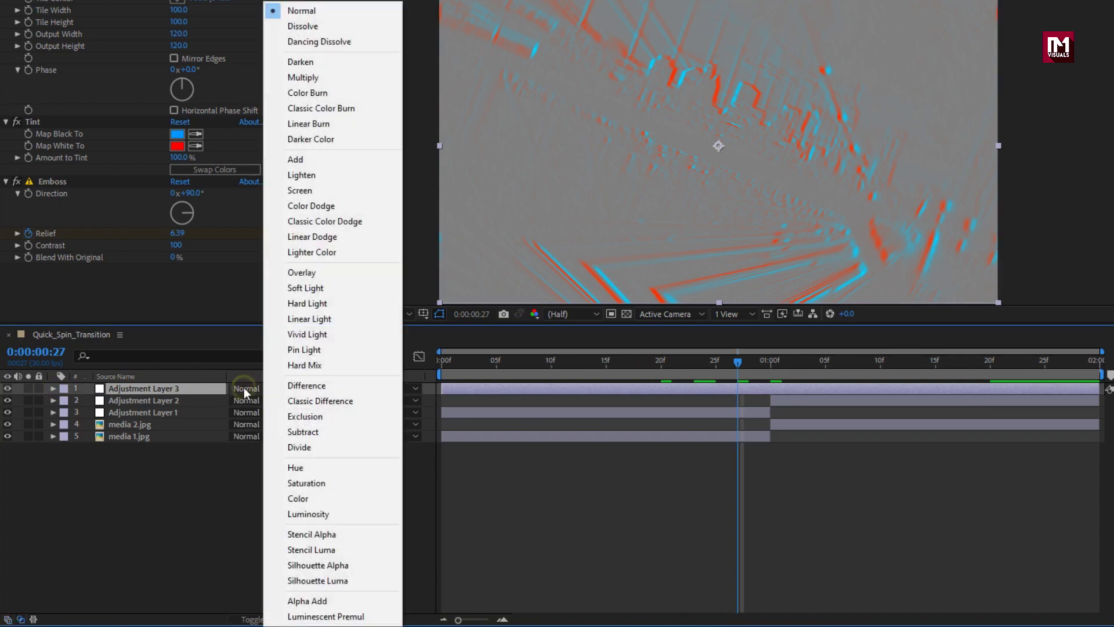
{"action": "left_click", "coordinate": [306, 303]}
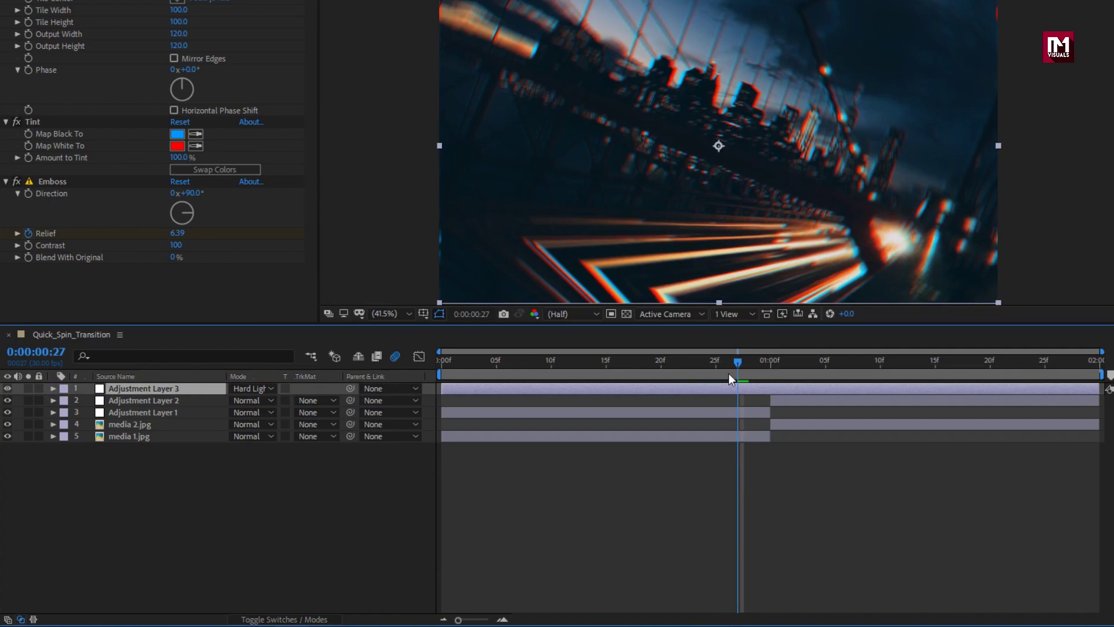
{"action": "left_click", "coordinate": [439, 361]}
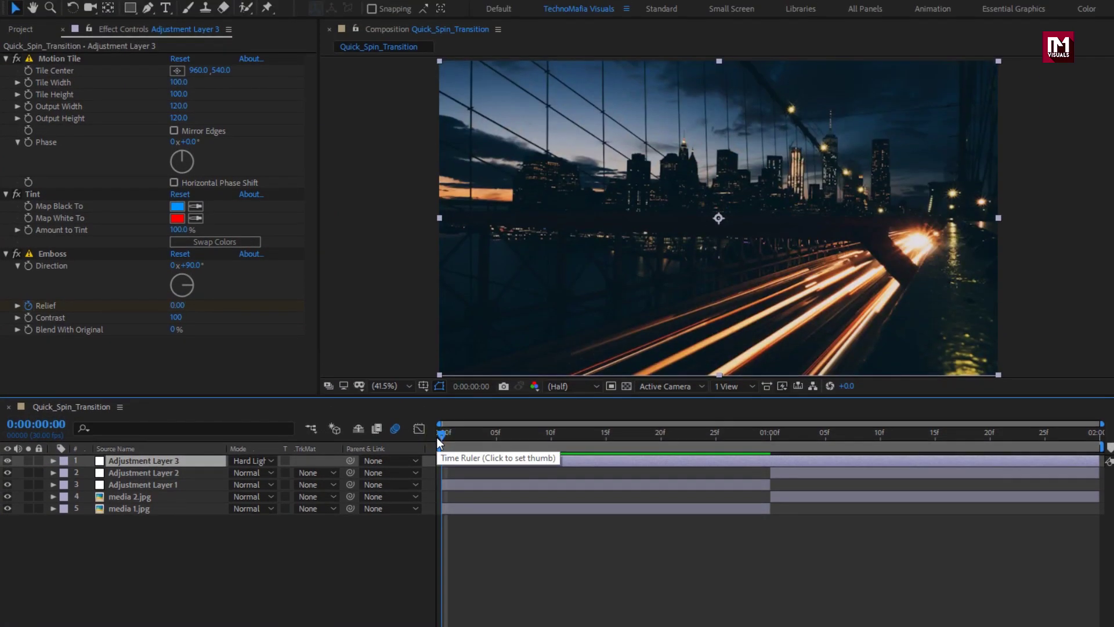
{"action": "key", "text": "space"}
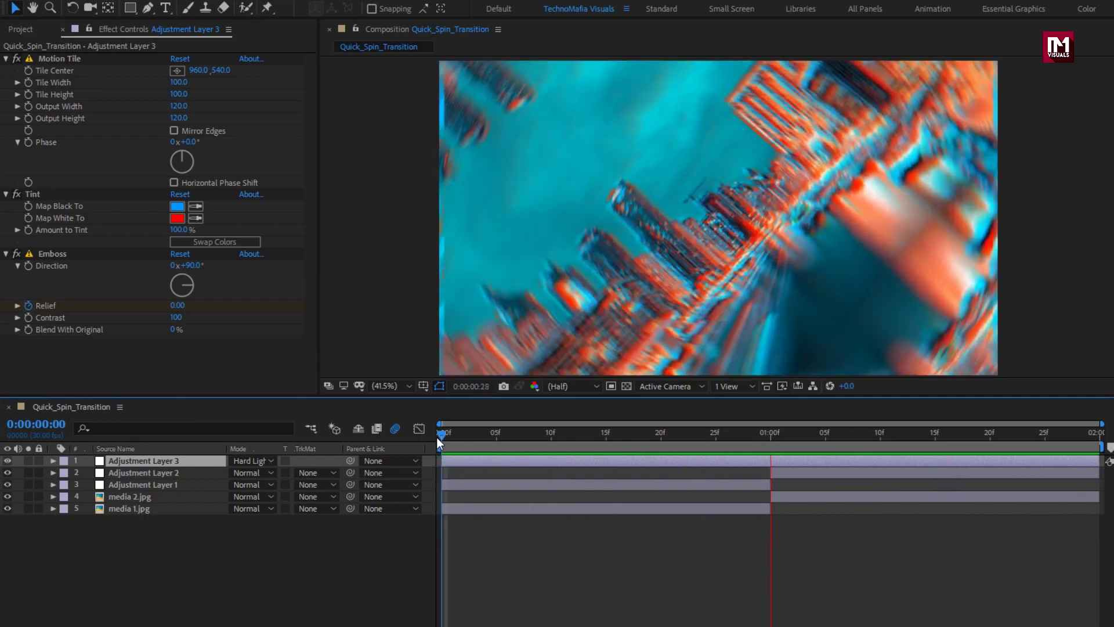
Step: Add one revolution to Adjustment Layer 1's 1:01 Rotation keyframe, making it 1x+90°
{"action": "key", "text": "u"}
{"action": "left_click", "coordinate": [455, 482]}
{"action": "key", "text": "u"}
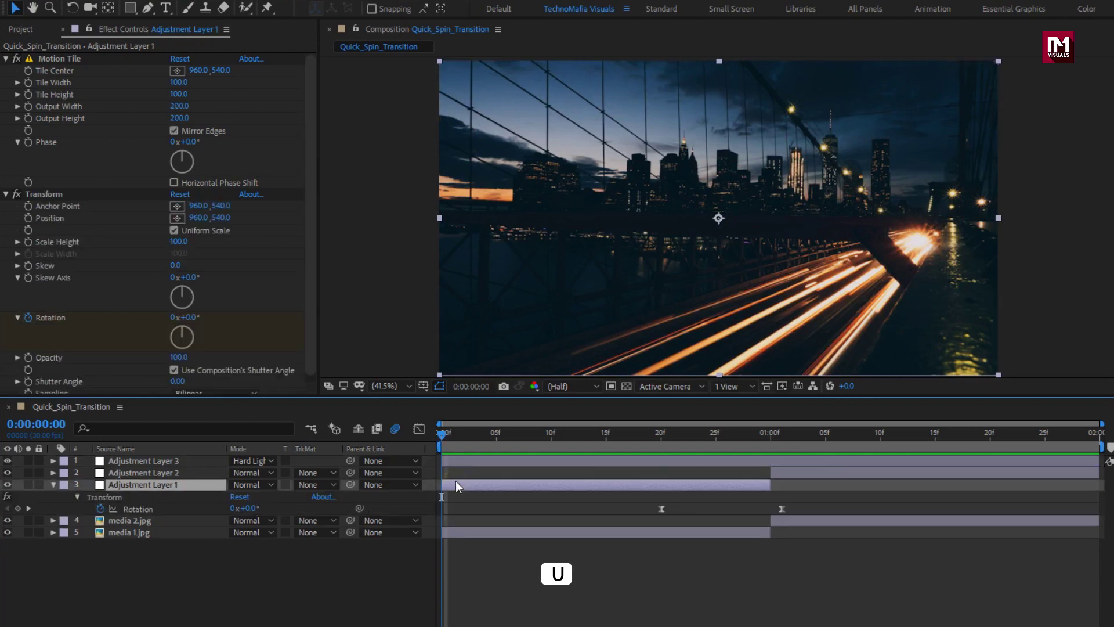
{"action": "left_click", "coordinate": [781, 433]}
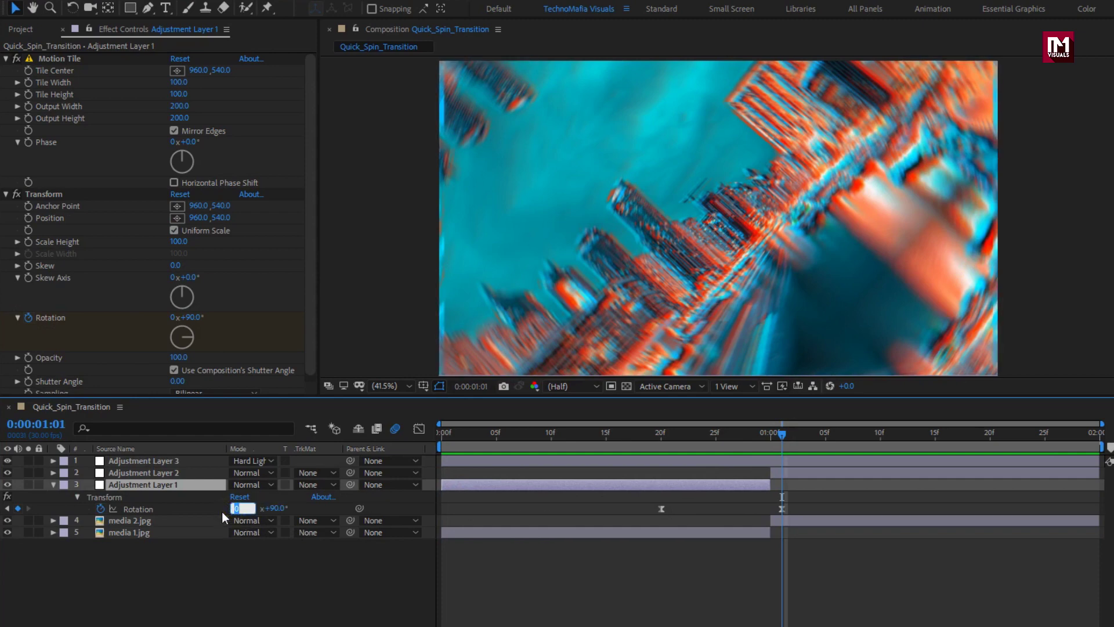
{"action": "type", "text": "1"}
{"action": "key", "text": "Return"}
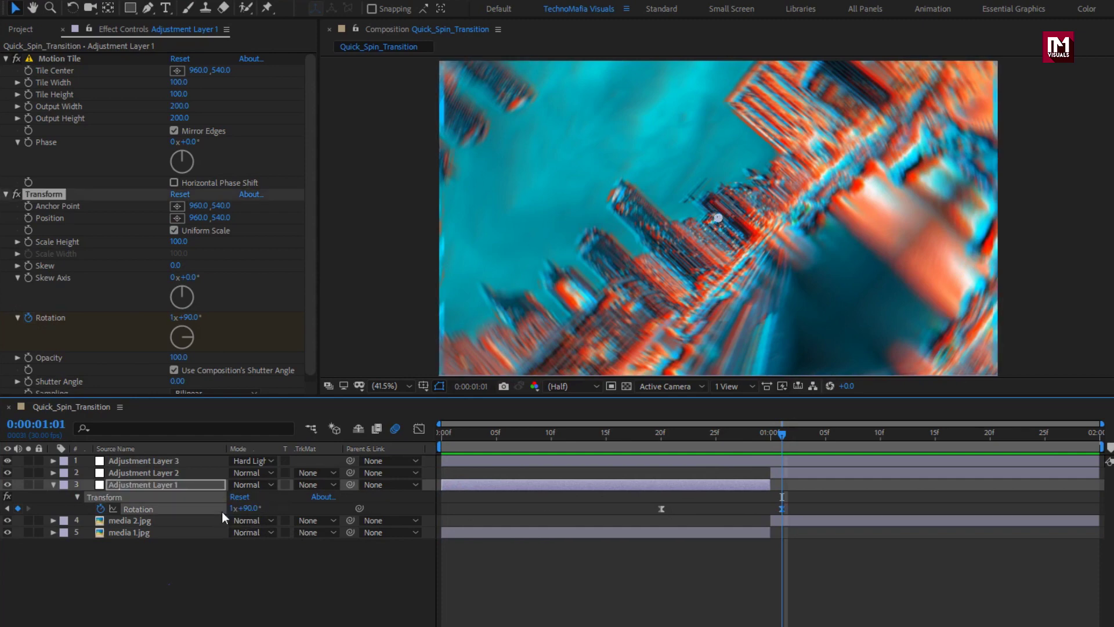
Step: Set Adjustment Layer 2's 0:29 Rotation keyframe to 1 revolution (+270°)
{"action": "left_click", "coordinate": [176, 473]}
{"action": "key", "text": "u"}
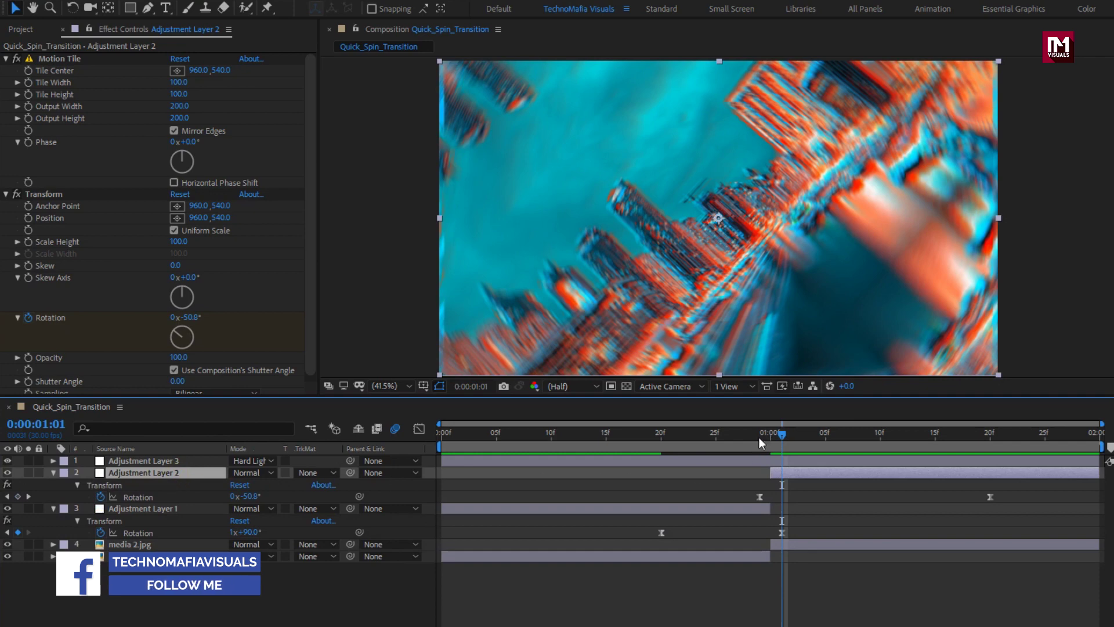
{"action": "left_click", "coordinate": [764, 433]}
{"action": "left_click", "coordinate": [226, 497]}
{"action": "type", "text": "1"}
{"action": "key", "text": "Return"}
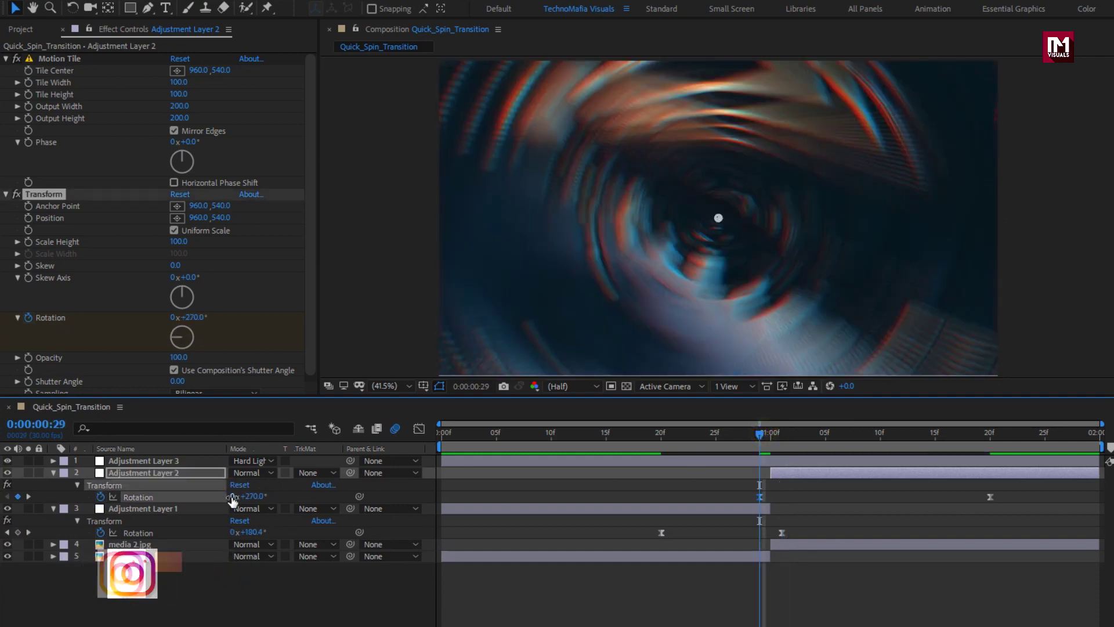
{"action": "left_click", "coordinate": [53, 472]}
{"action": "left_click", "coordinate": [52, 484]}
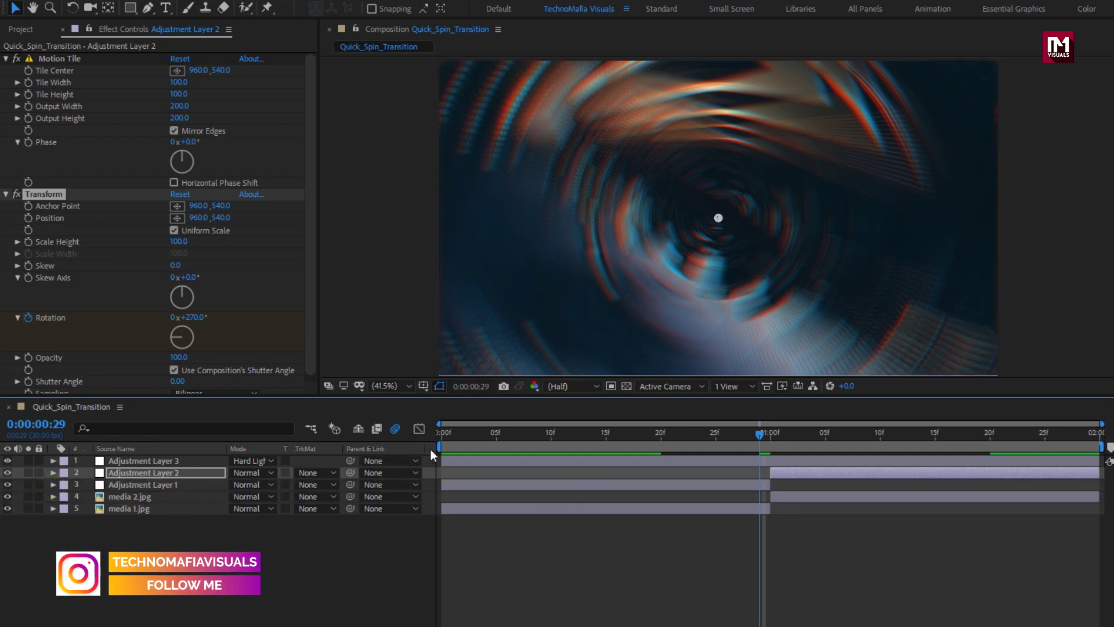
{"action": "left_click", "coordinate": [442, 433]}
Step: Negate Adjustment Layer 2's 0:29 Rotation keyframe to −270° and replay the transition
{"action": "key", "text": "space"}
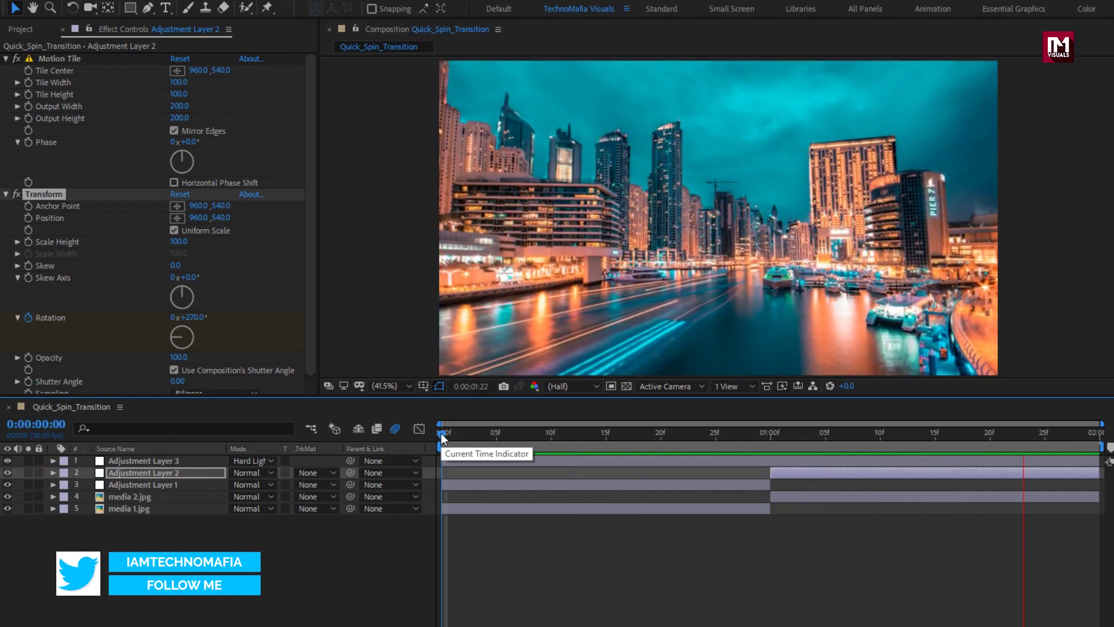
{"action": "key", "text": "u"}
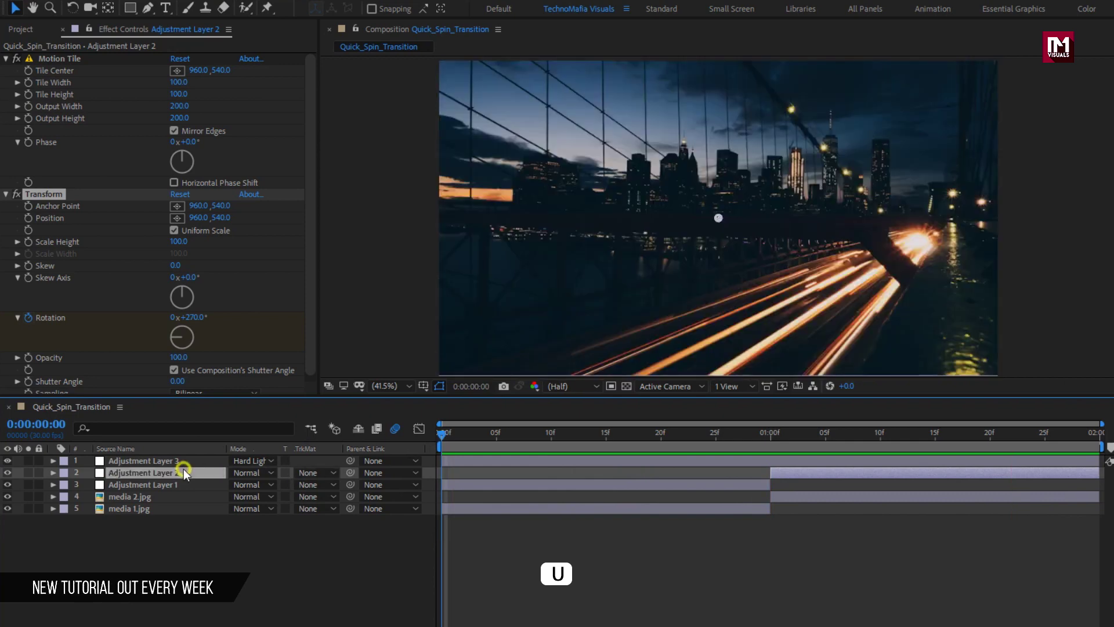
{"action": "left_click", "coordinate": [184, 469]}
{"action": "key", "text": "u"}
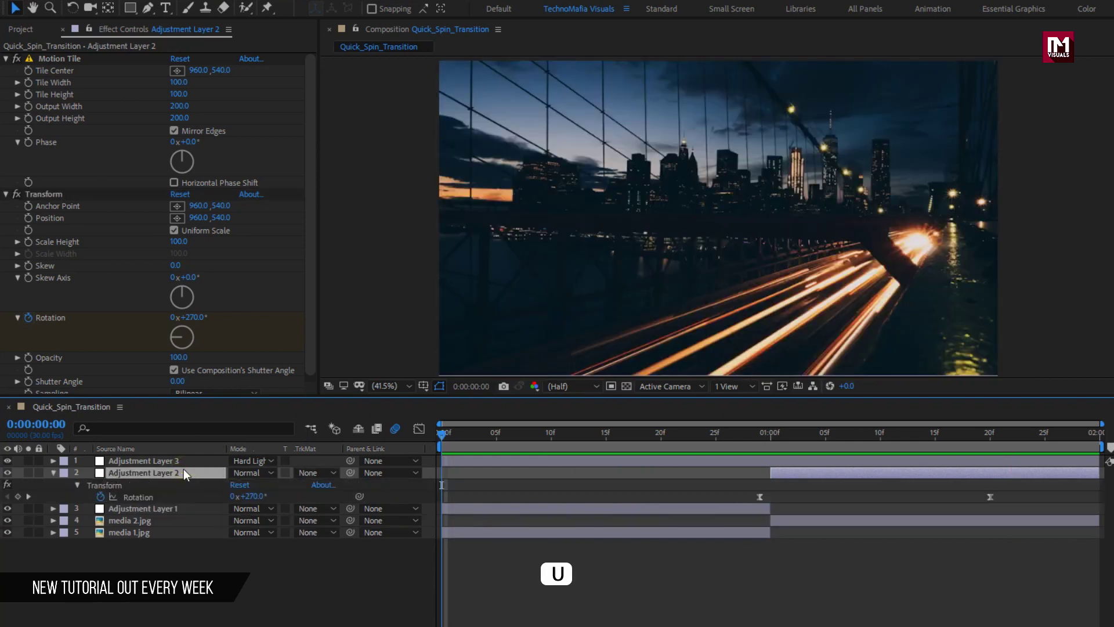
{"action": "left_click", "coordinate": [760, 435]}
{"action": "left_click", "coordinate": [251, 497]}
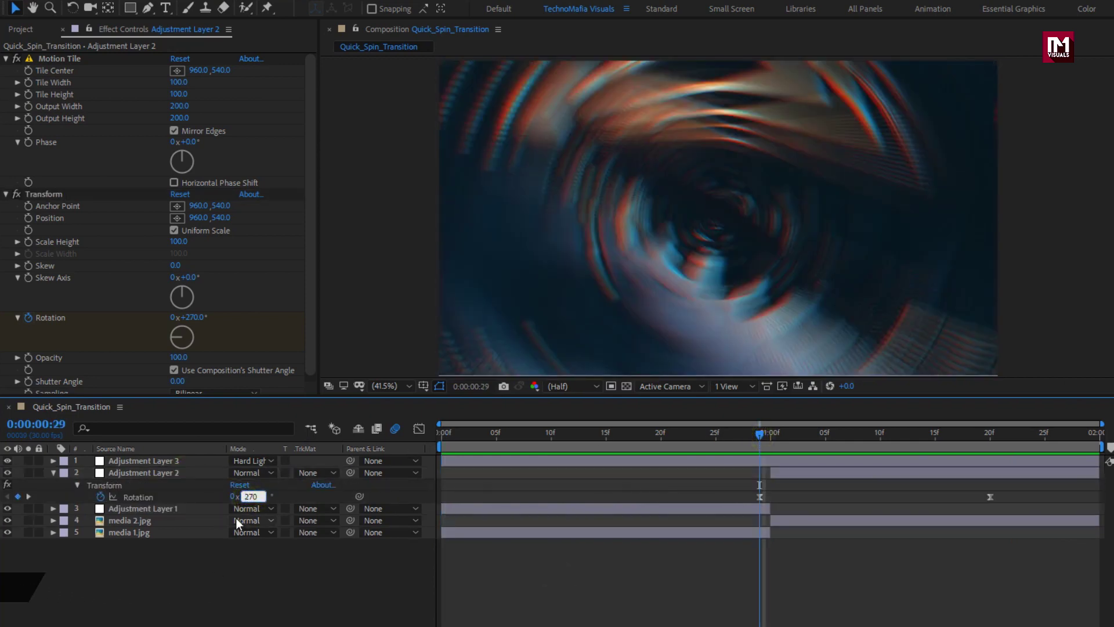
{"action": "type", "text": "-"}
{"action": "key", "text": "Return"}
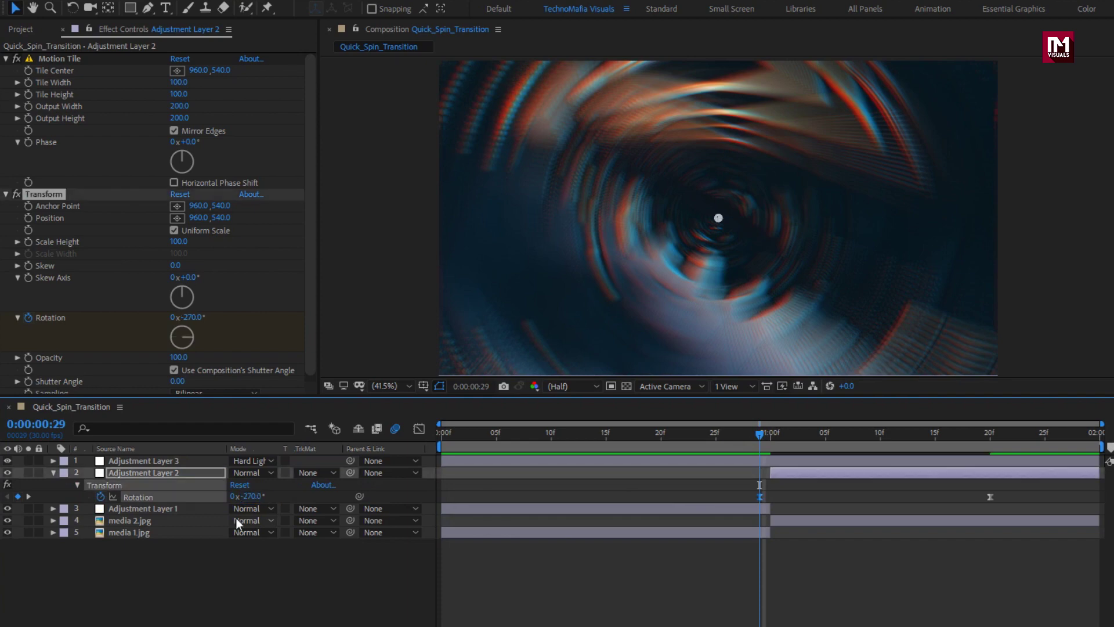
{"action": "left_click", "coordinate": [53, 473]}
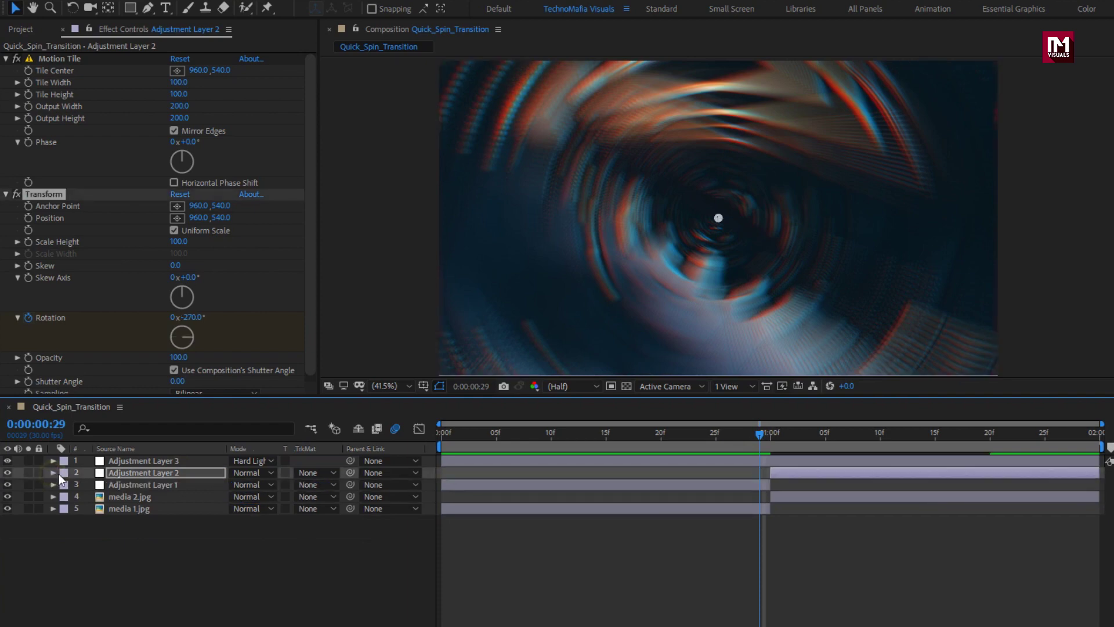
{"action": "key", "text": "space"}
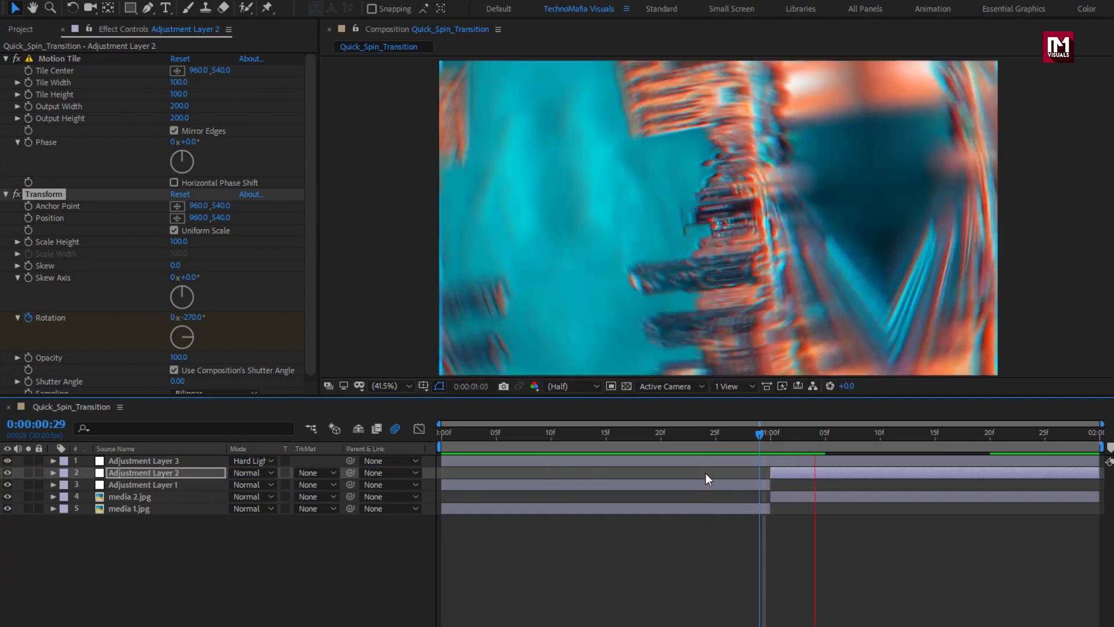